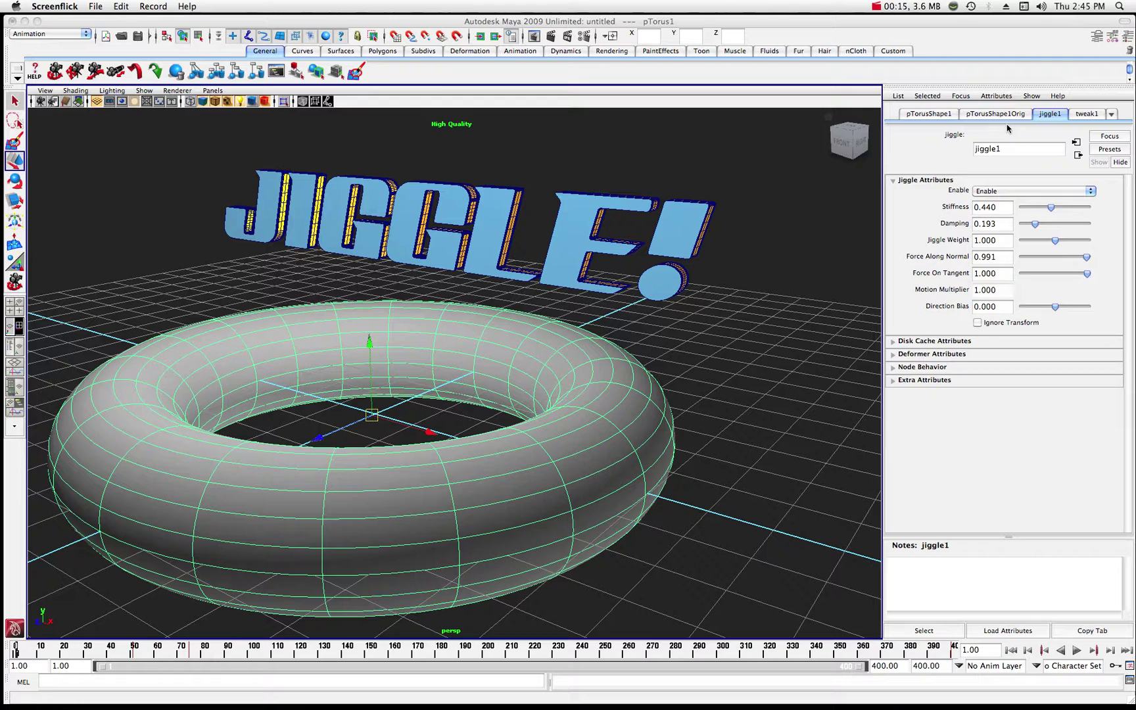
Play the torus animation to review its existing jiggle motion, and return the timeline to frame 1.
{"action": "left_click", "coordinate": [1076, 651]}
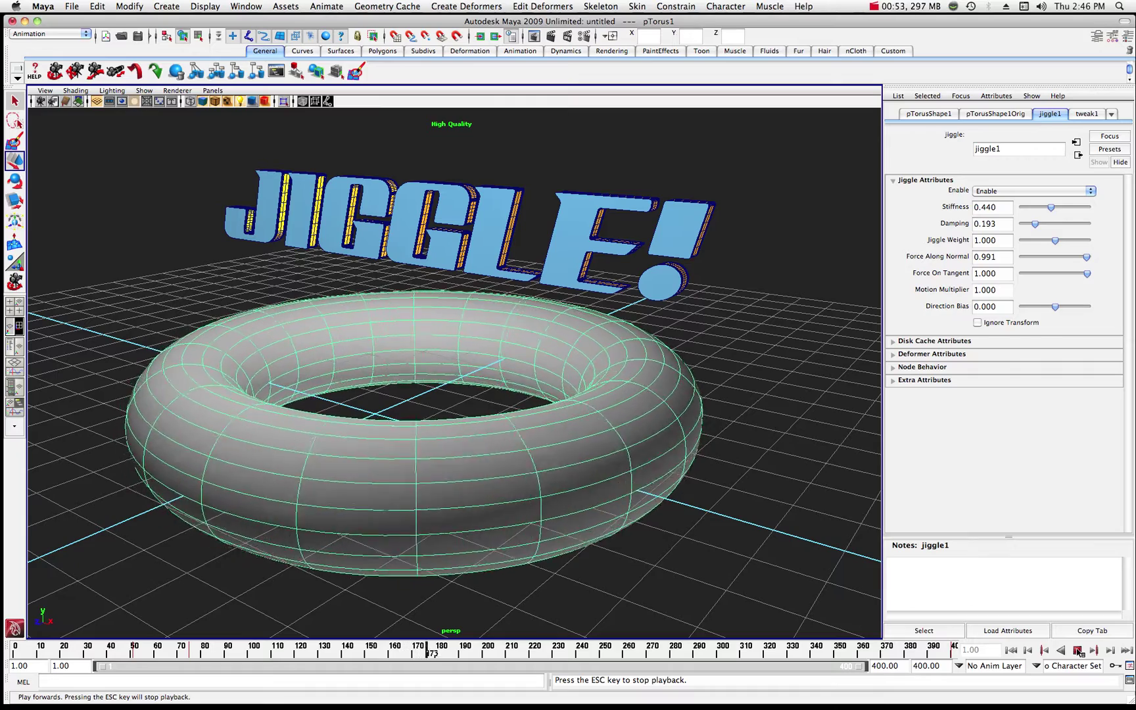
{"action": "left_click", "coordinate": [1078, 650]}
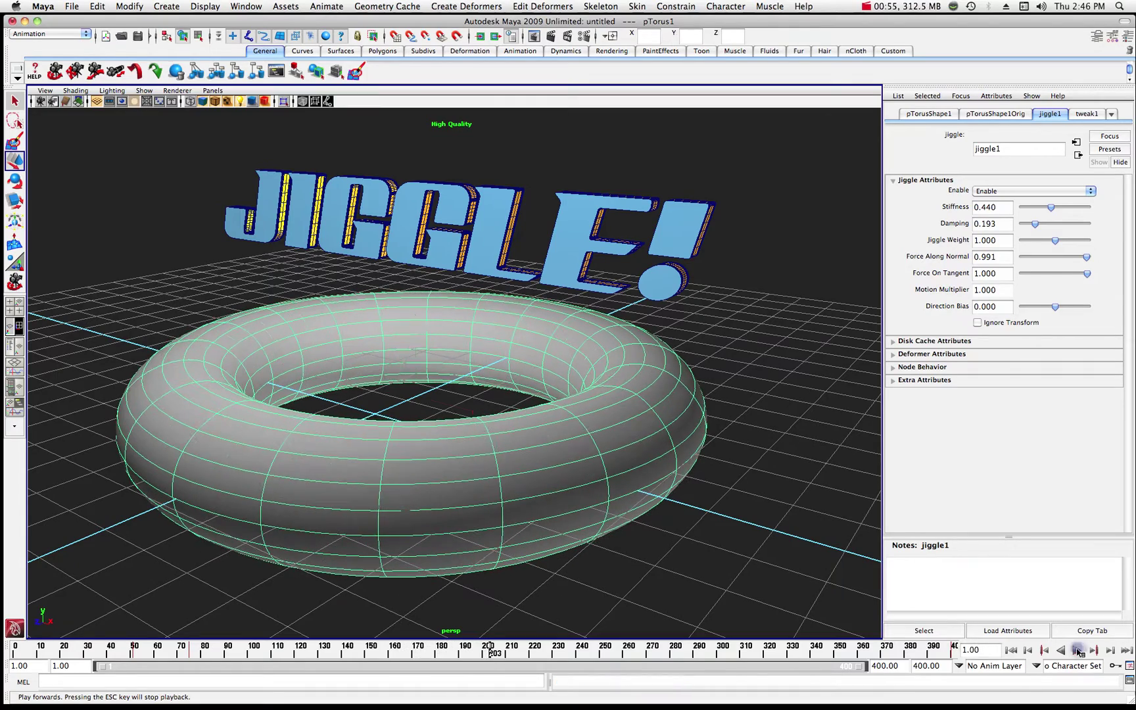
{"action": "left_click", "coordinate": [1077, 650]}
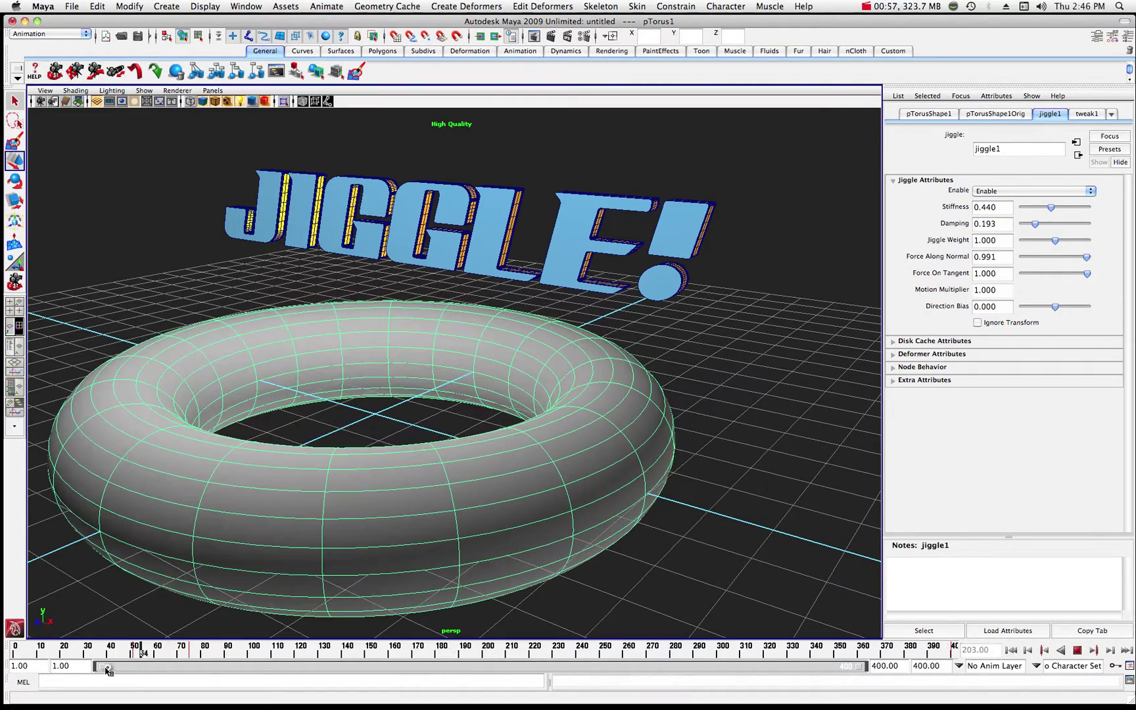
{"action": "key", "text": "Escape"}
{"action": "key", "text": "alt+shift+v"}
{"action": "key", "text": "w"}
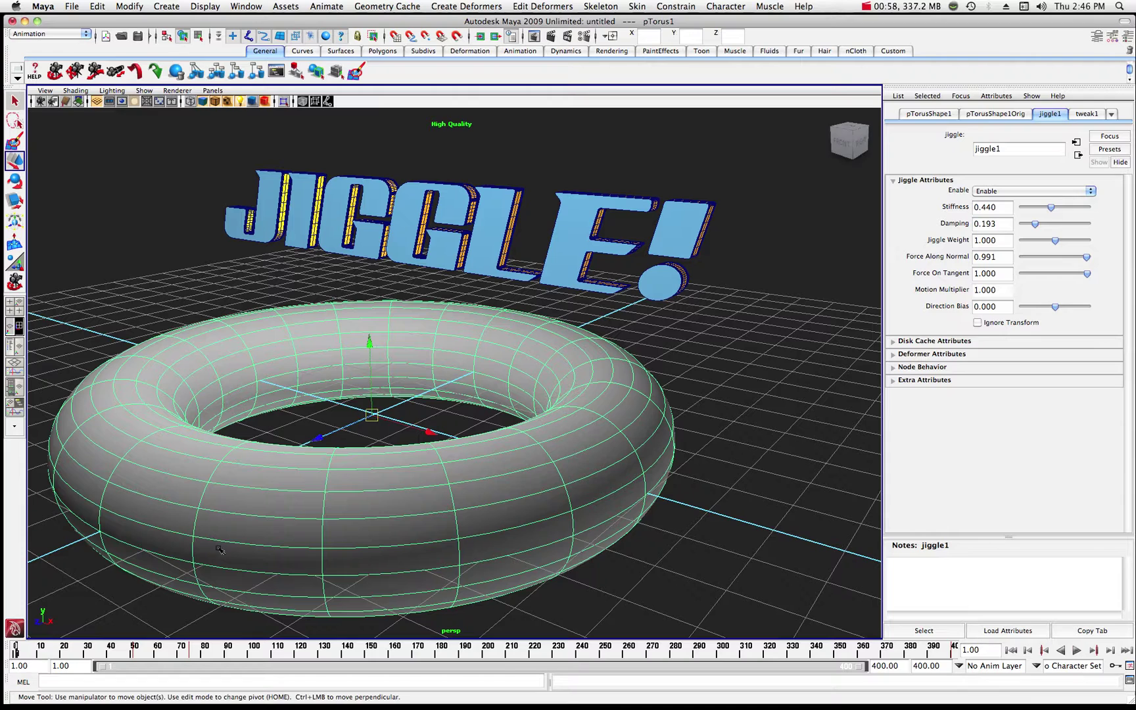
Deselect the torus, bring up the Outliner, and expand the nurbsPlane1 and polySurface2 nodes.
{"action": "left_click", "coordinate": [777, 247]}
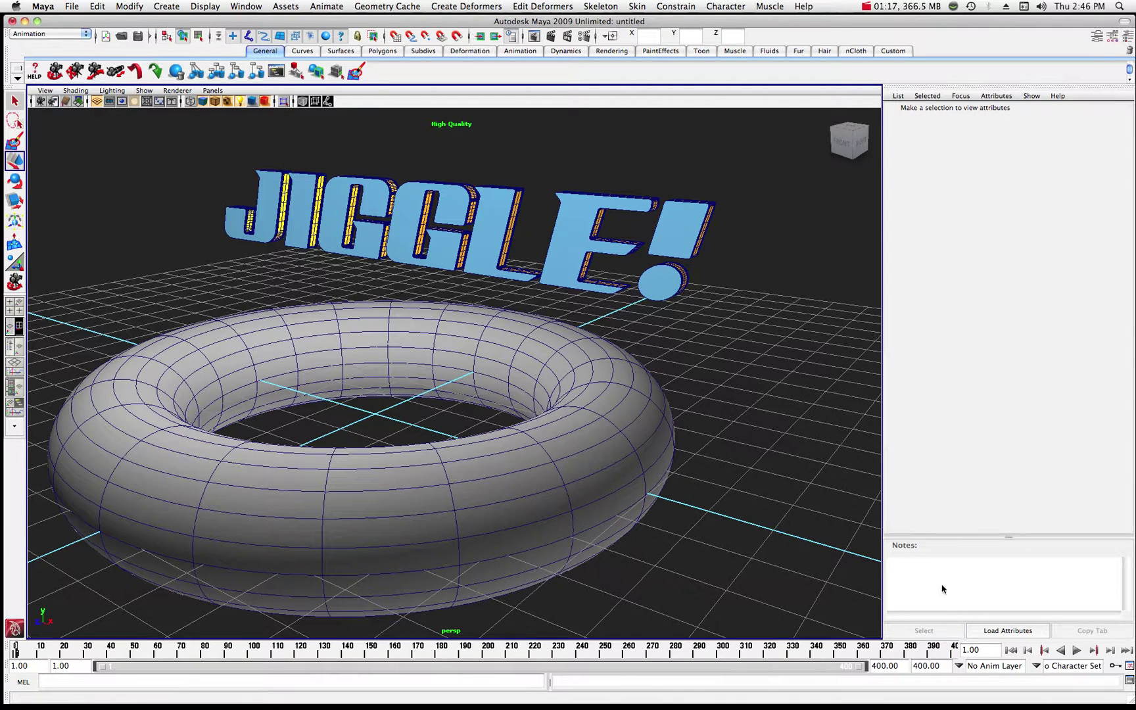
{"action": "mouse_move", "coordinate": [1025, 706]}
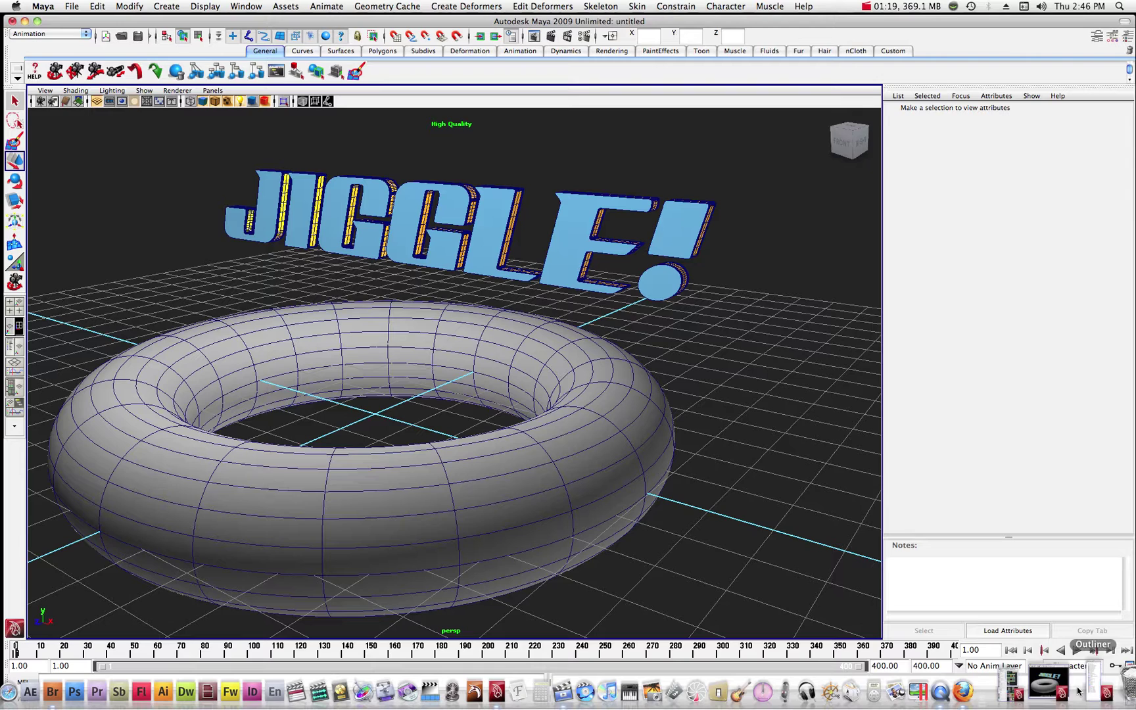
{"action": "left_click", "coordinate": [1044, 687]}
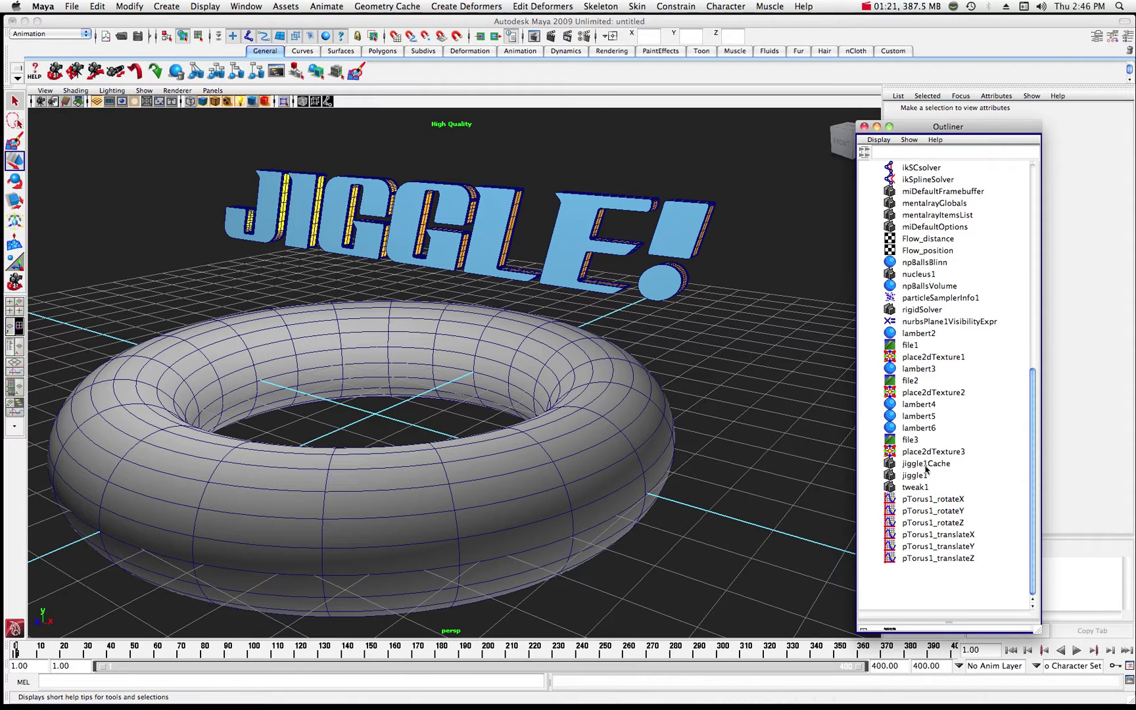
{"action": "scroll", "coordinate": [948, 276], "scroll_direction": "up", "scroll_amount": 12}
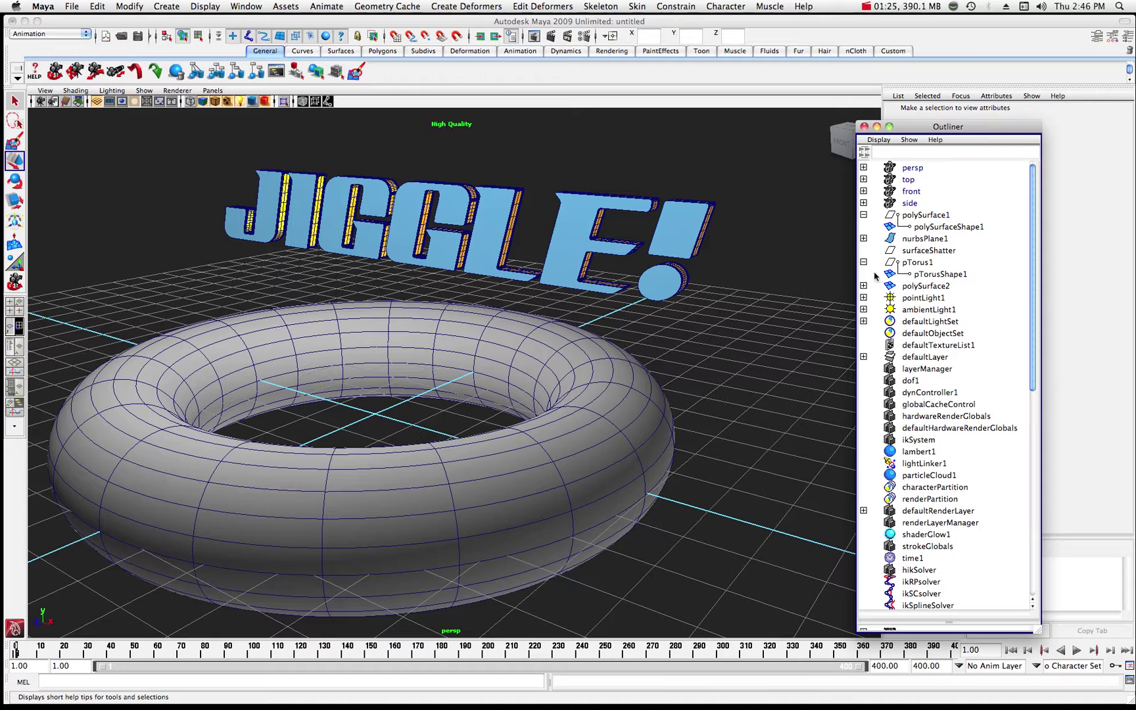
{"action": "left_click", "coordinate": [863, 239]}
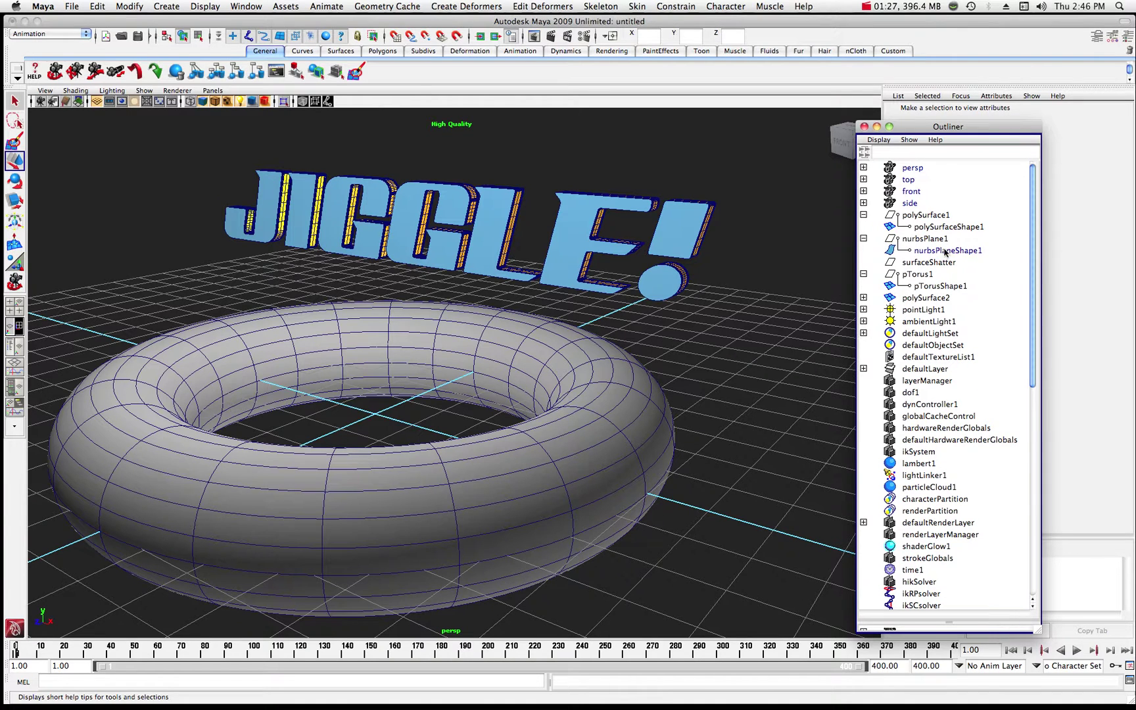
{"action": "left_click", "coordinate": [864, 297]}
Delete the jiggle1 deformer node from the Outliner and minimise the Outliner window.
{"action": "scroll", "coordinate": [1000, 426], "scroll_direction": "down", "scroll_amount": 5}
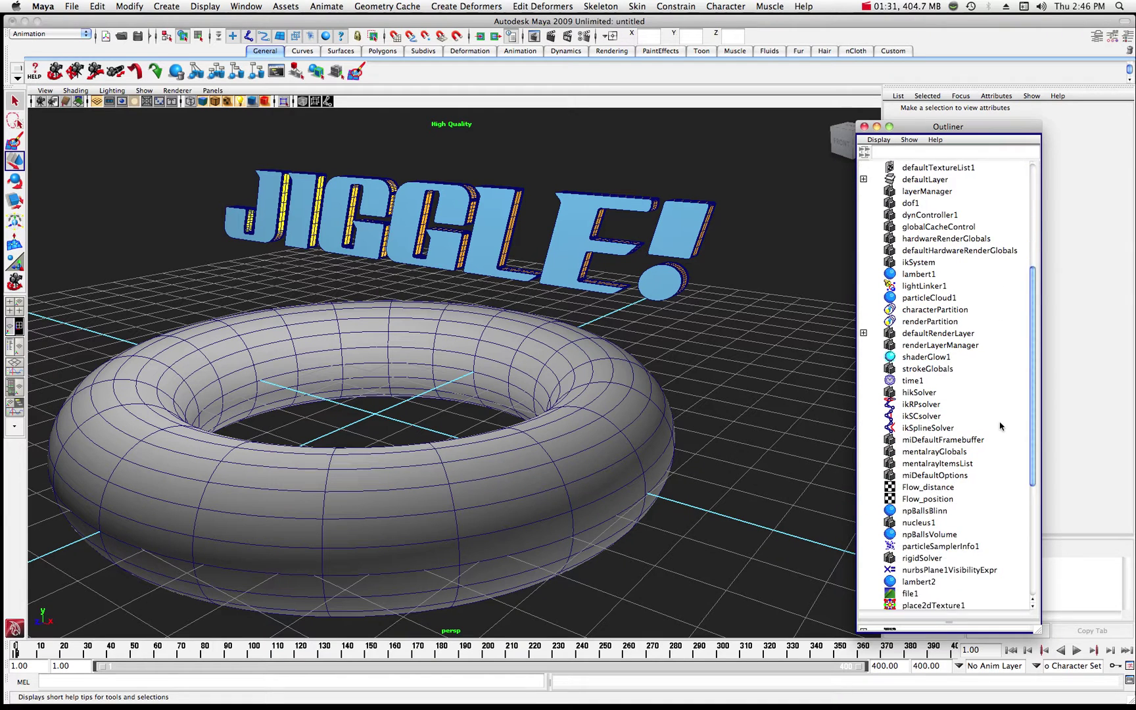
{"action": "scroll", "coordinate": [1000, 426], "scroll_direction": "down", "scroll_amount": 6}
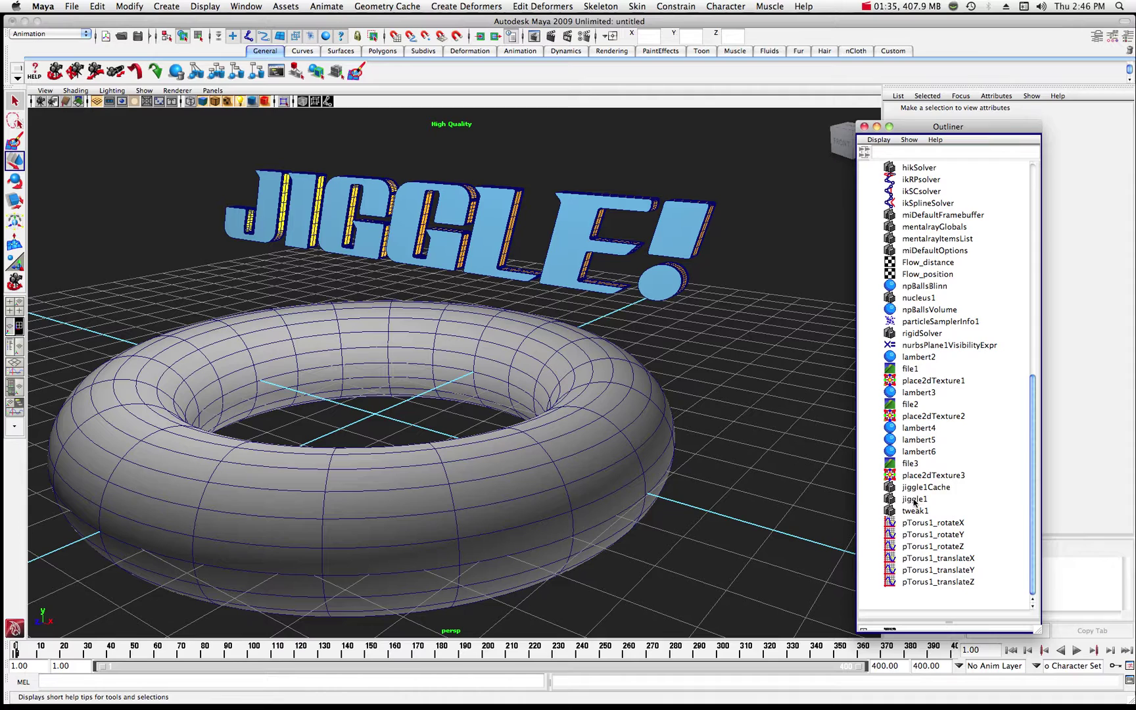
{"action": "left_click", "coordinate": [913, 499]}
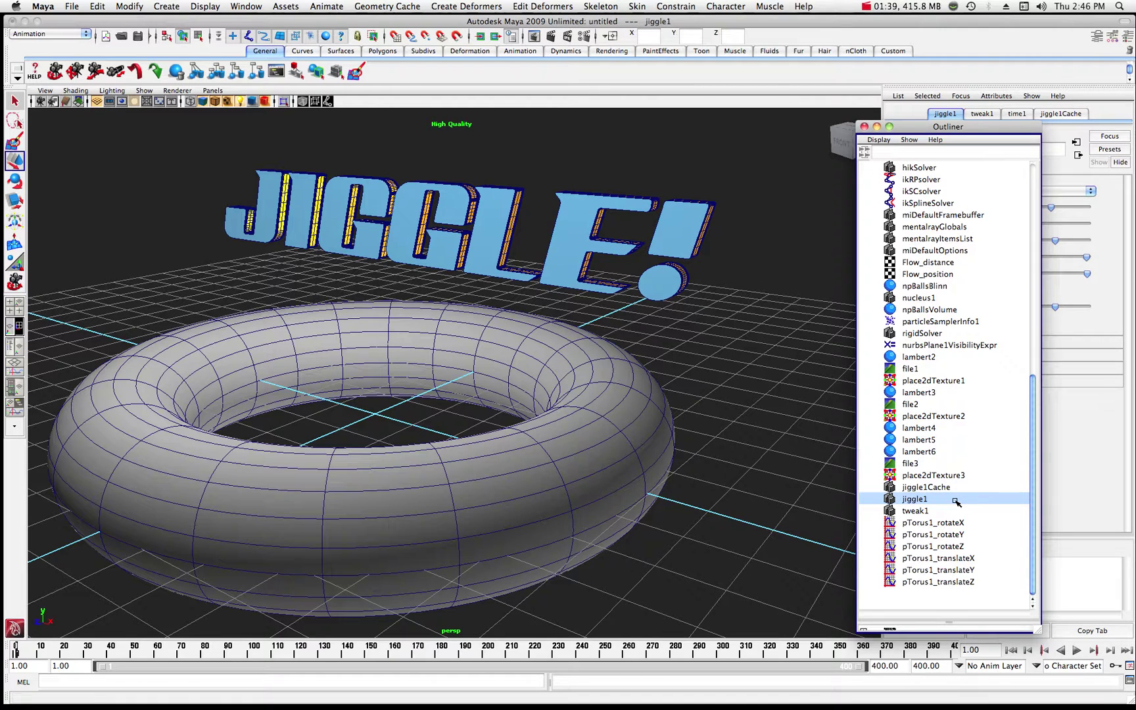
{"action": "key", "text": "Delete"}
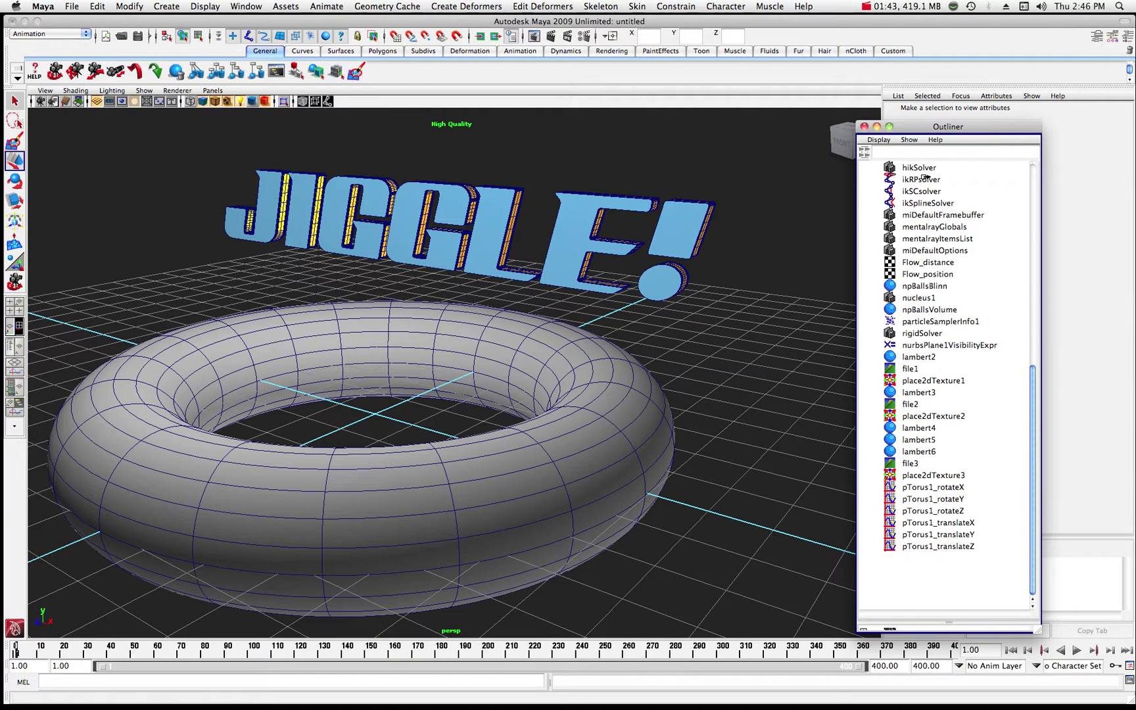
{"action": "scroll", "coordinate": [1032, 389], "scroll_direction": "up", "scroll_amount": 2}
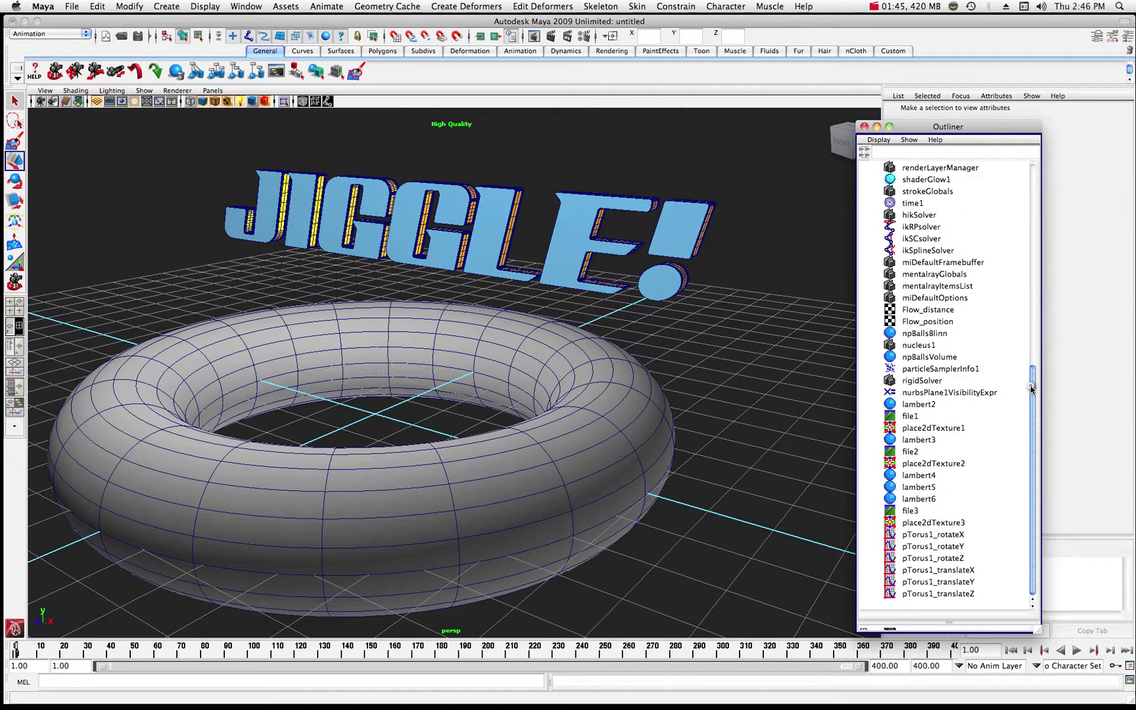
{"action": "left_click_drag", "start_coordinate": [1030, 391], "coordinate": [1033, 187]}
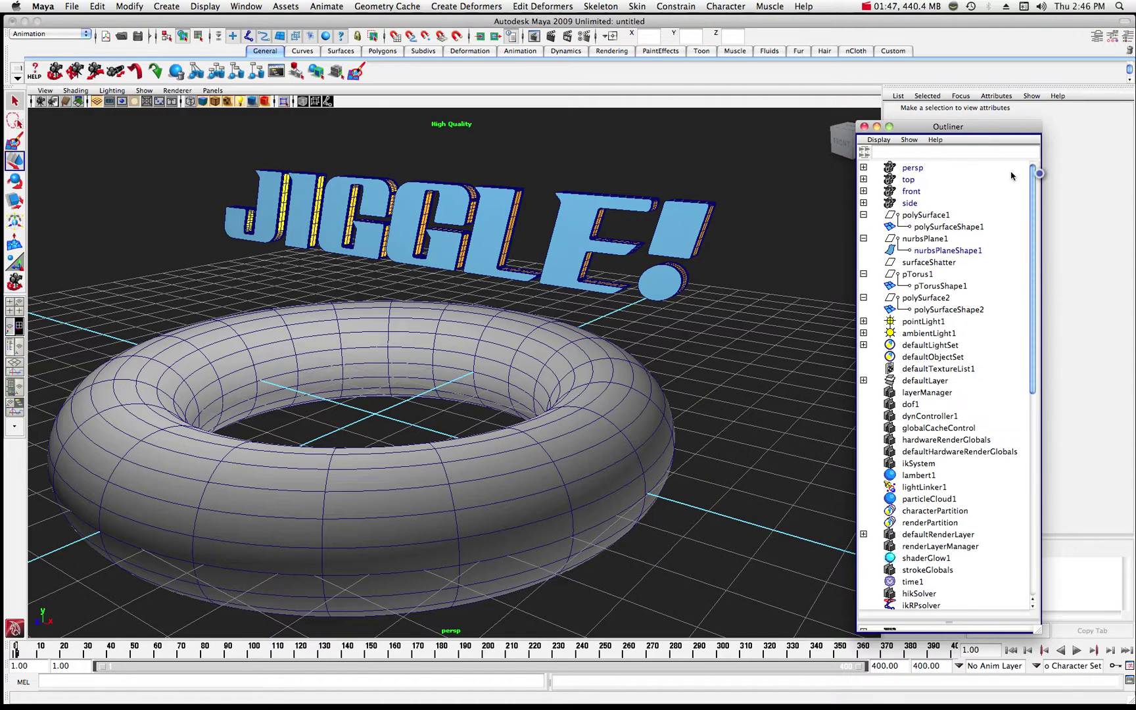
{"action": "left_click", "coordinate": [876, 126]}
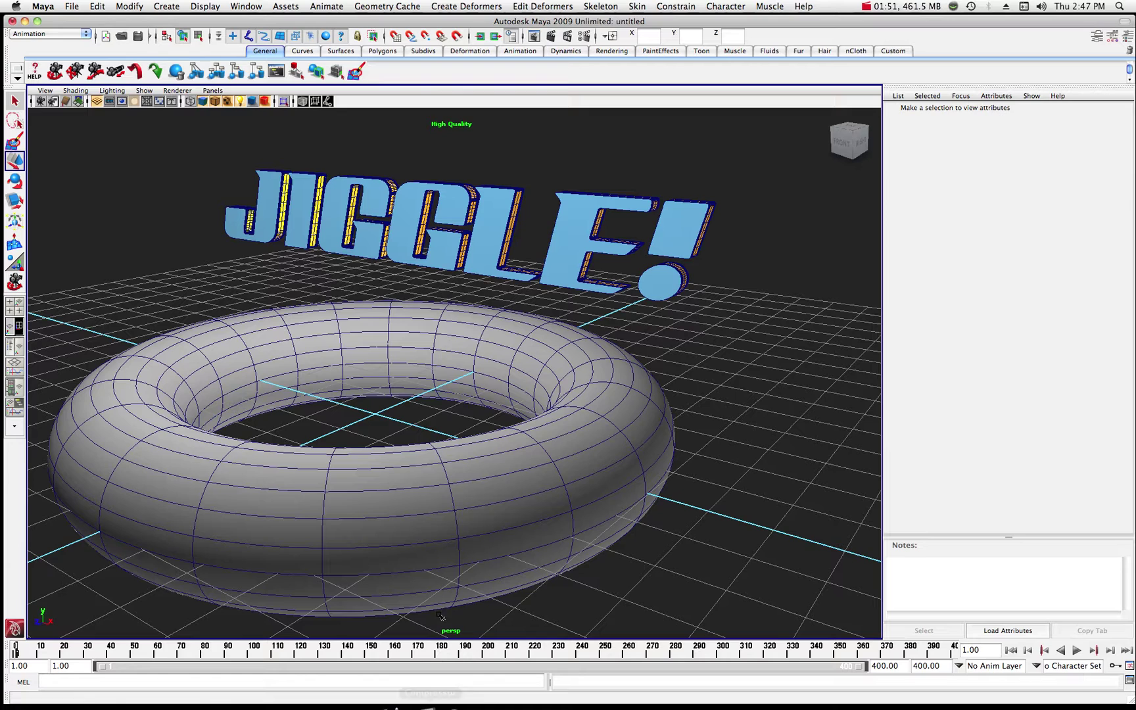
Create a Jiggle Deformer on the torus with stiffness 0.5, damping 0.3919 and weight 1, using the default deformation order.
{"action": "left_click", "coordinate": [306, 337]}
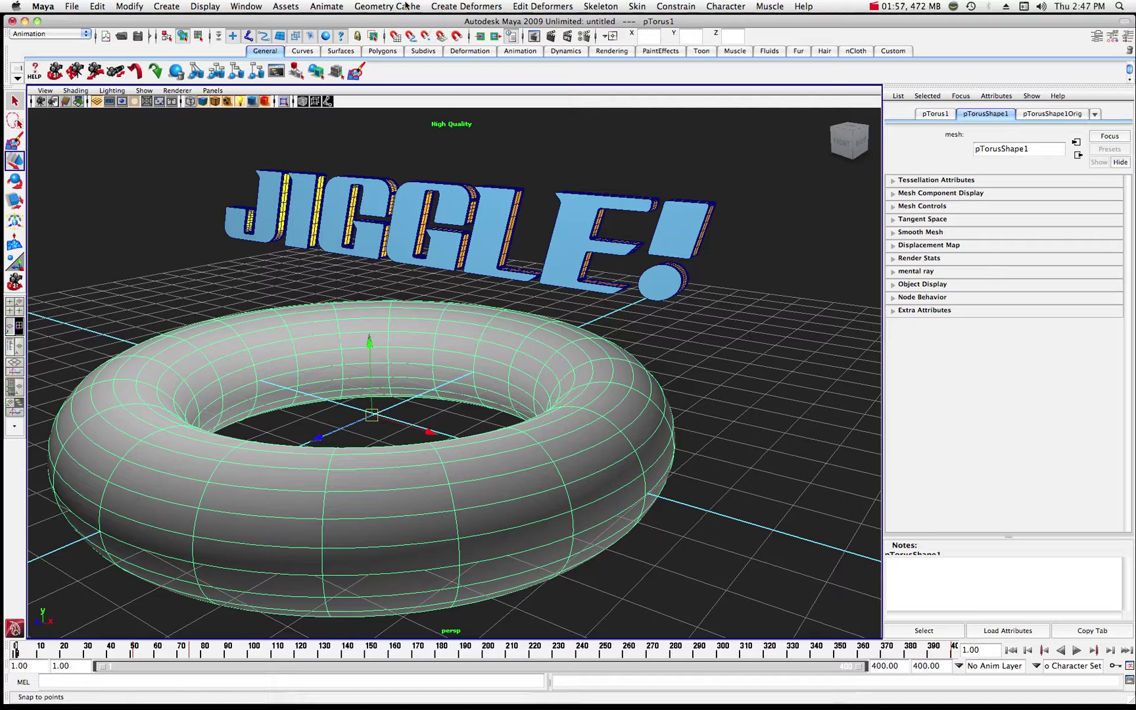
{"action": "left_click", "coordinate": [452, 6]}
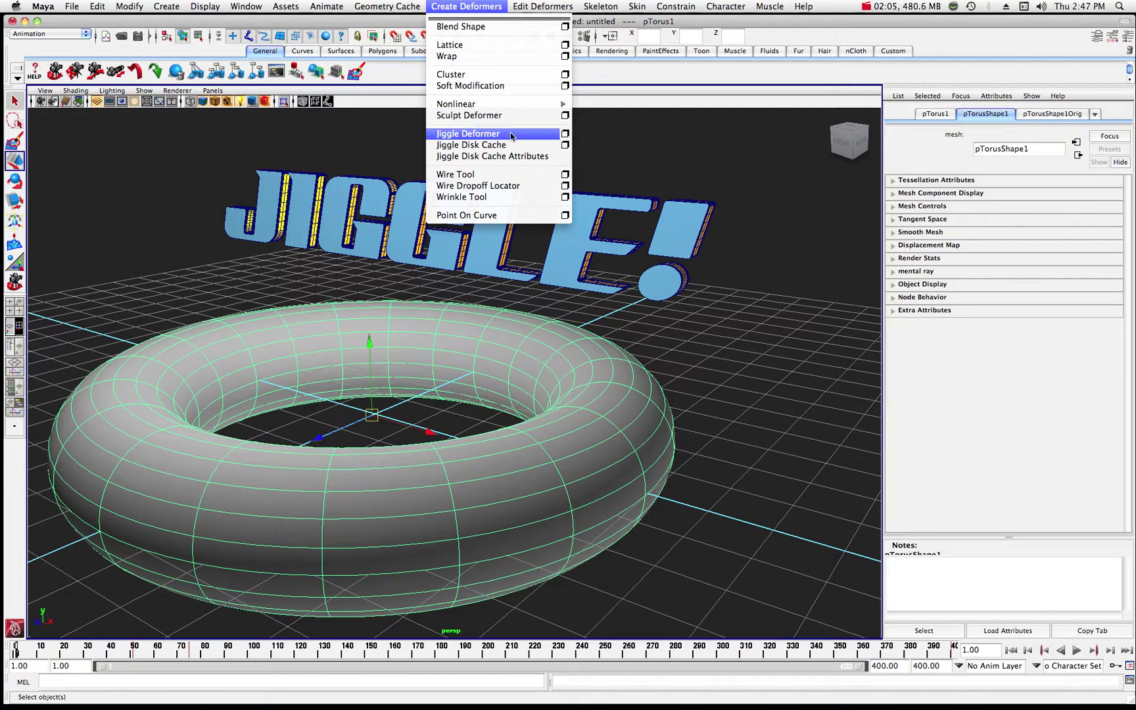
{"action": "left_click", "coordinate": [564, 136]}
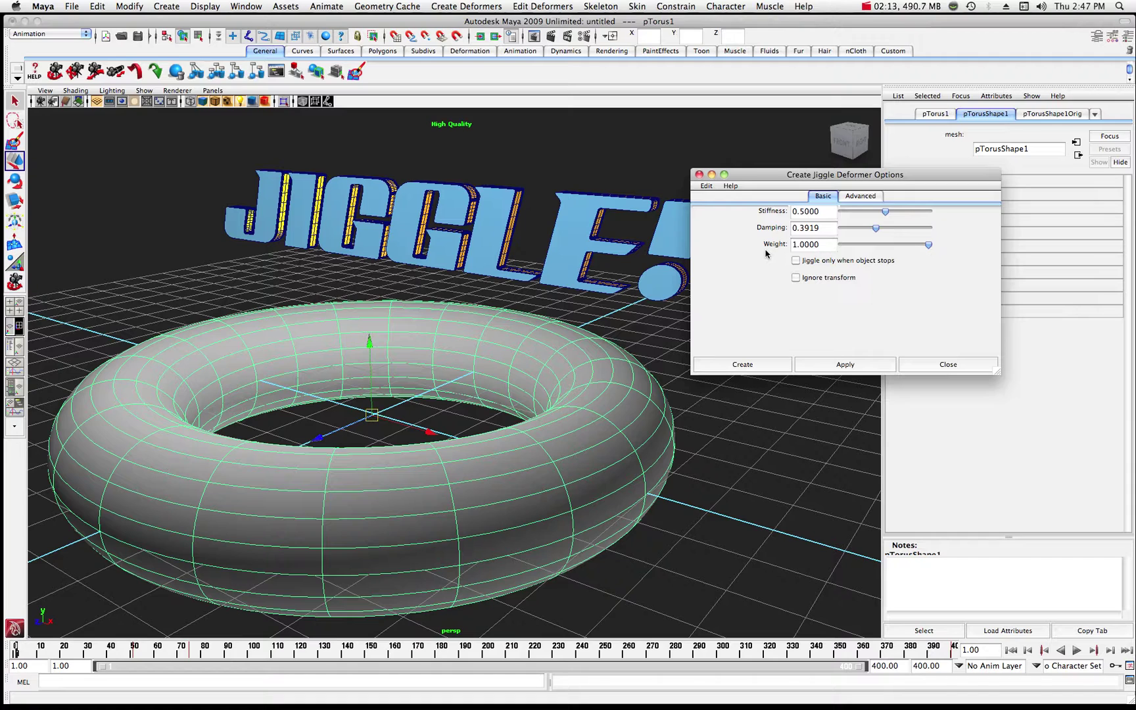
{"action": "left_click", "coordinate": [861, 196]}
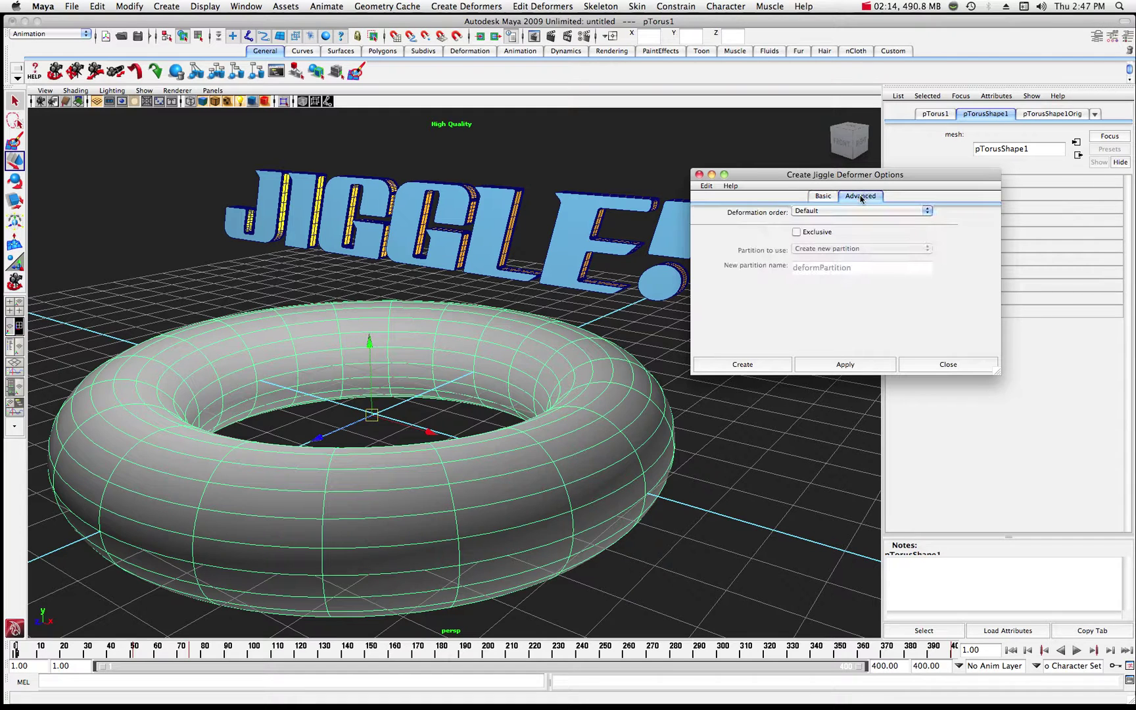
{"action": "left_click", "coordinate": [823, 196]}
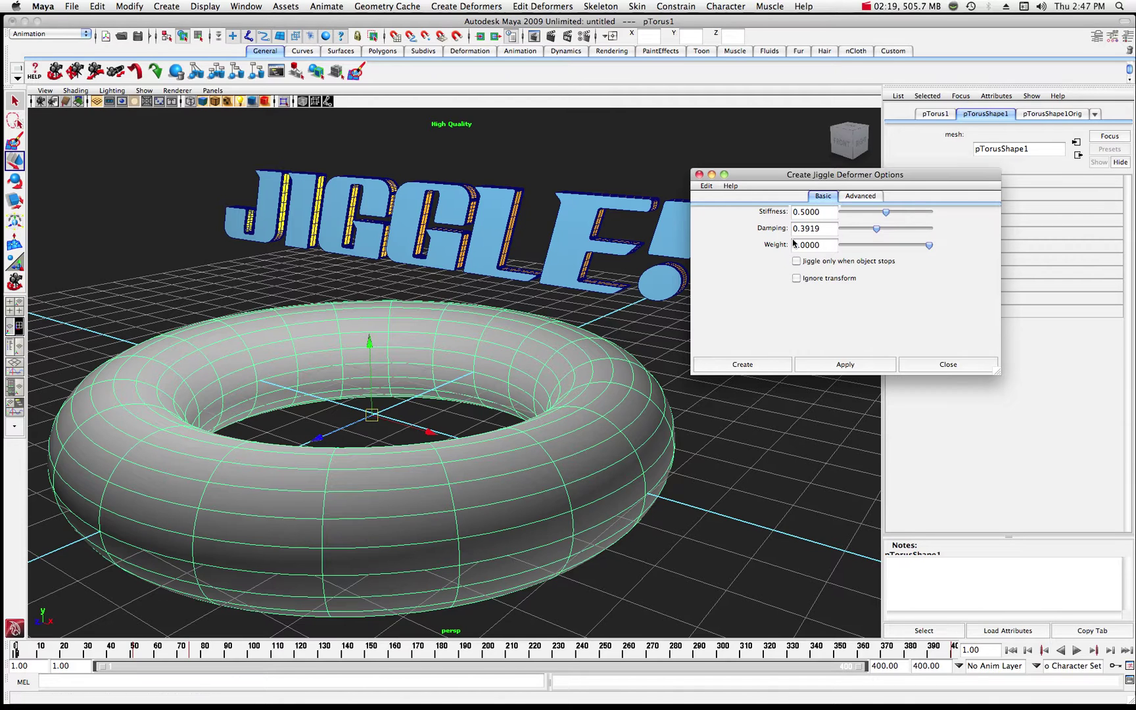
{"action": "left_click", "coordinate": [744, 364]}
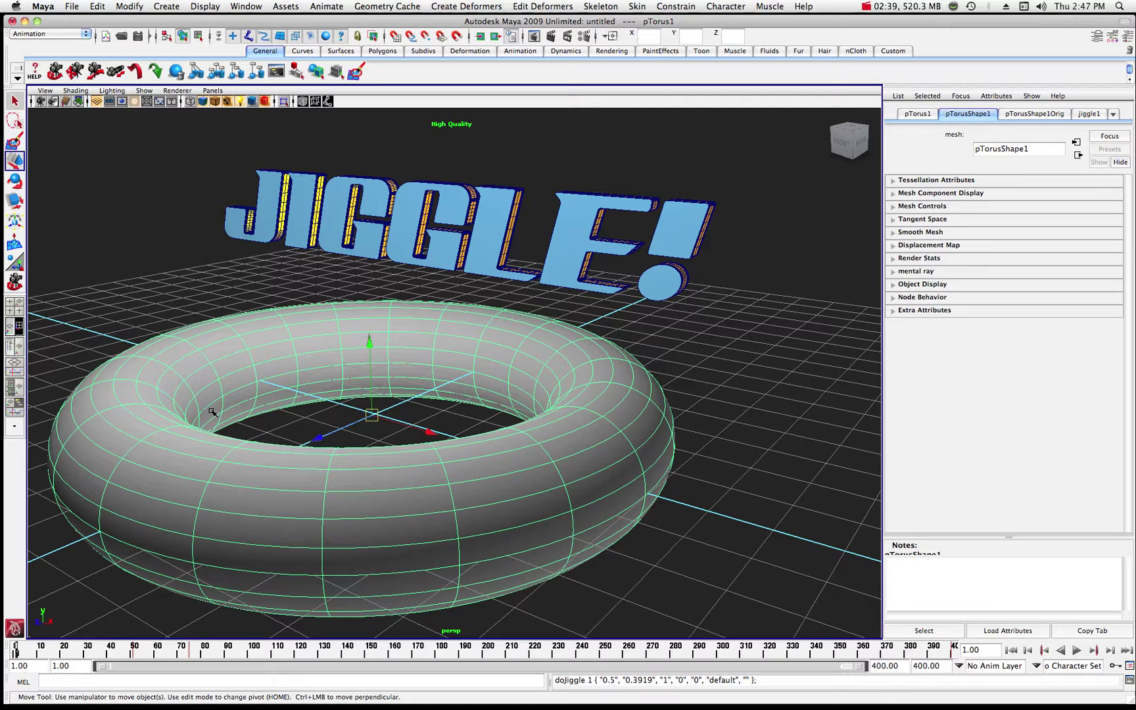
Play the torus animation repeatedly from frame 1 to check the new jiggle effect, stopping the last playback at frame 244.
{"action": "left_click", "coordinate": [1077, 650]}
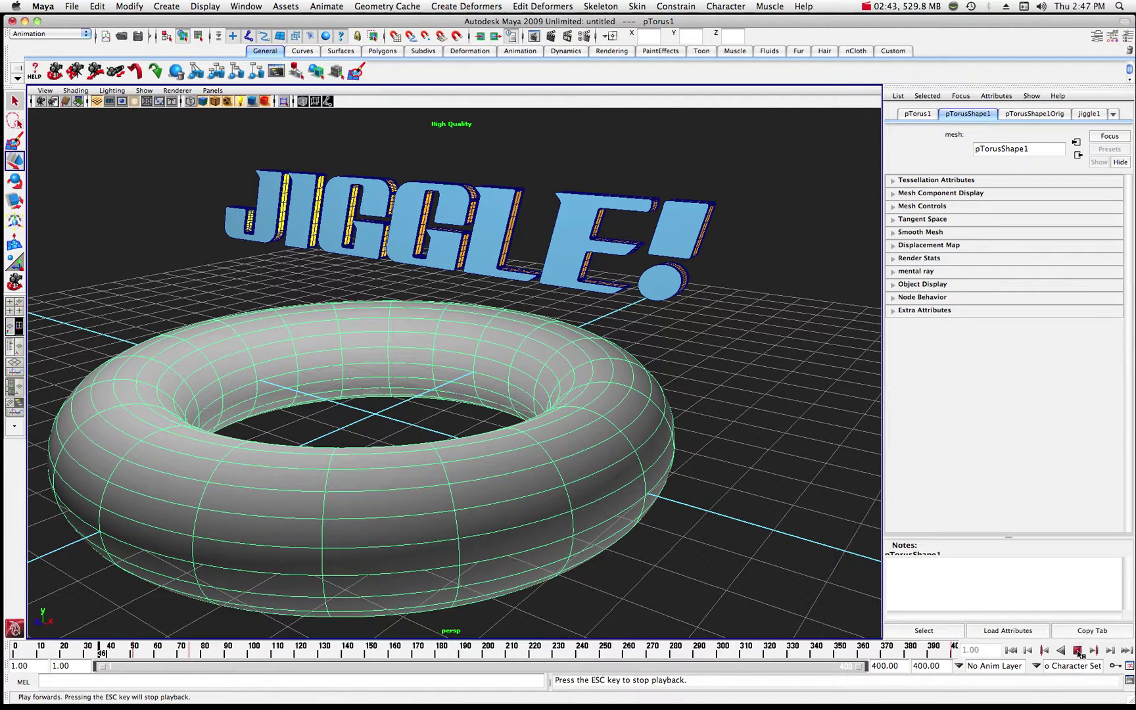
{"action": "left_click", "coordinate": [1077, 651]}
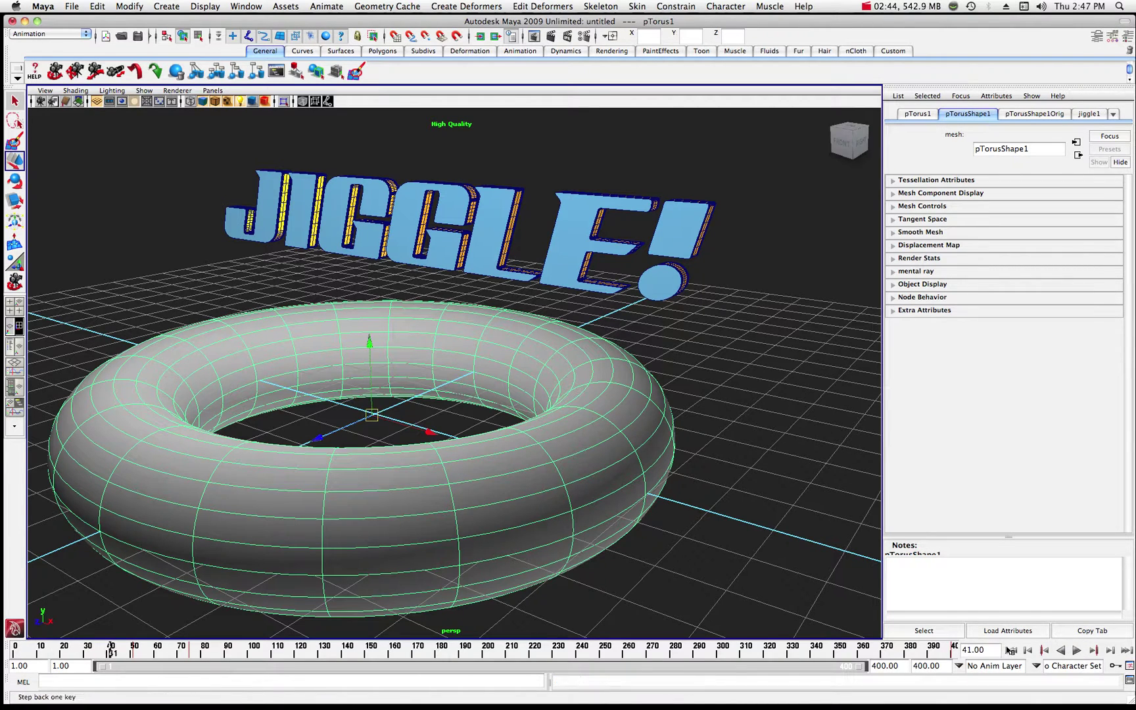
{"action": "left_click", "coordinate": [14, 651]}
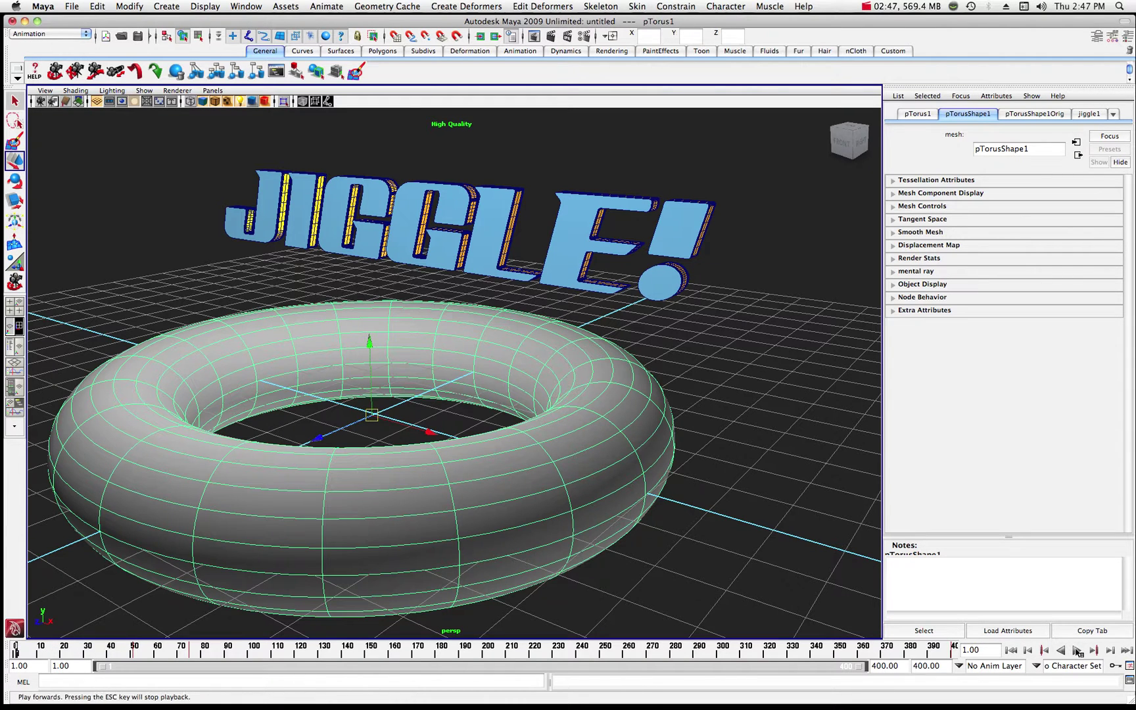
{"action": "left_click", "coordinate": [1078, 650]}
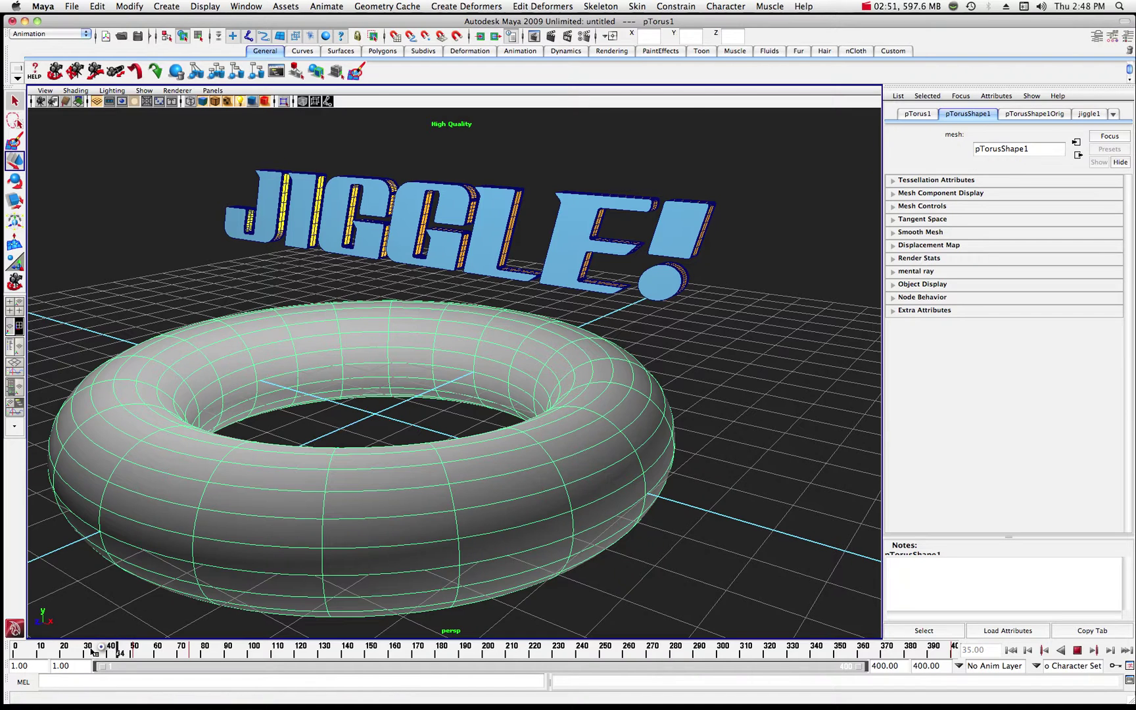
{"action": "left_click", "coordinate": [14, 651]}
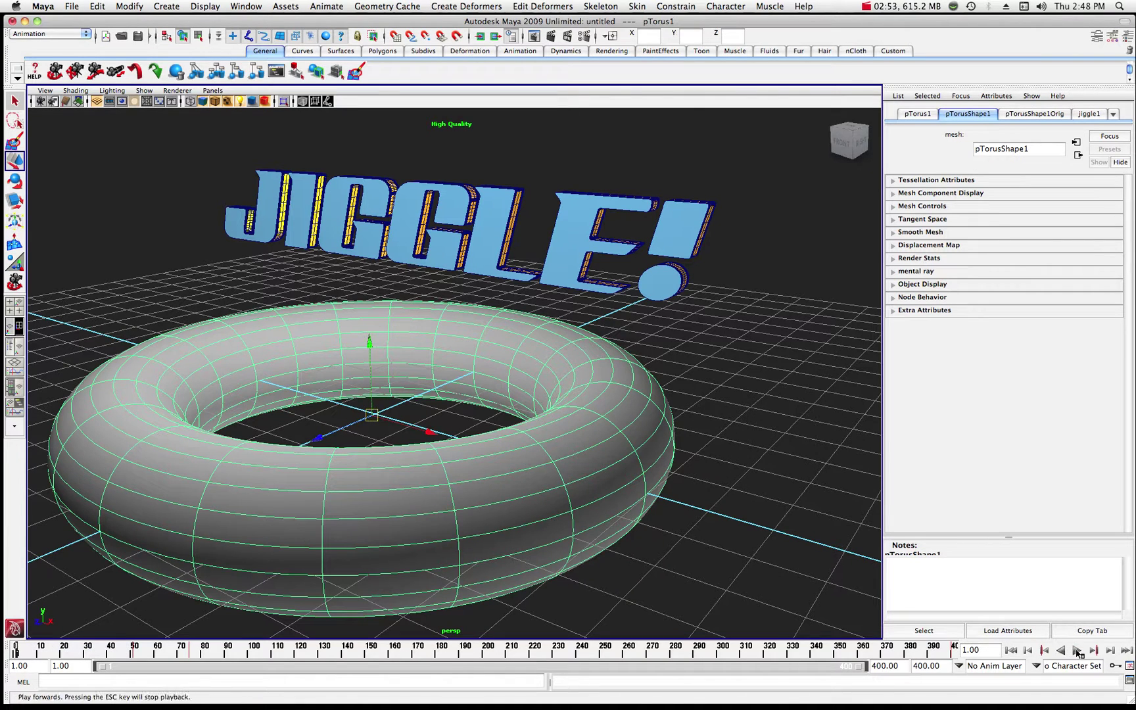
{"action": "left_click", "coordinate": [1078, 650]}
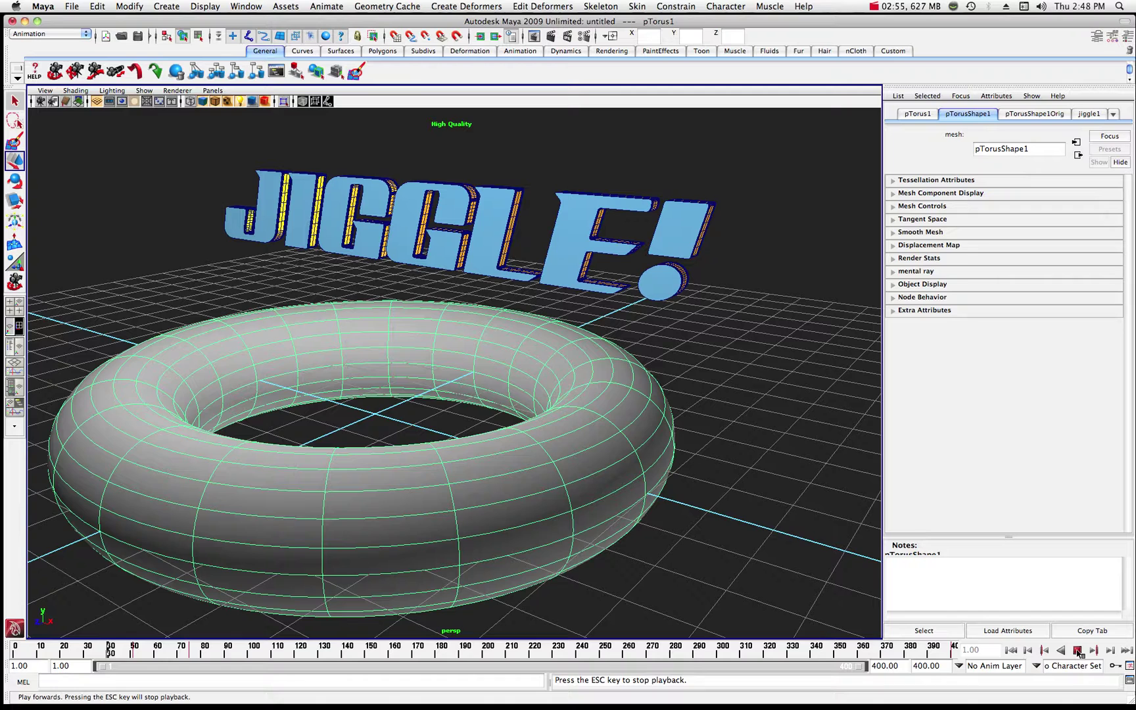
{"action": "left_click", "coordinate": [1078, 650]}
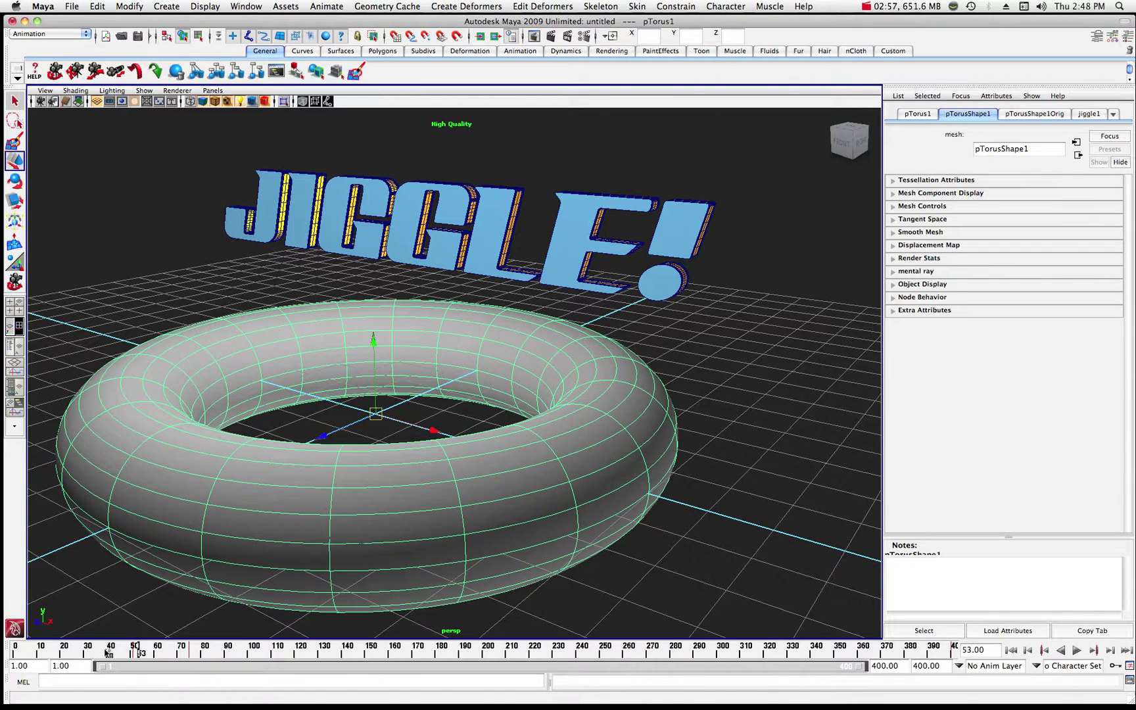
{"action": "left_click", "coordinate": [15, 650]}
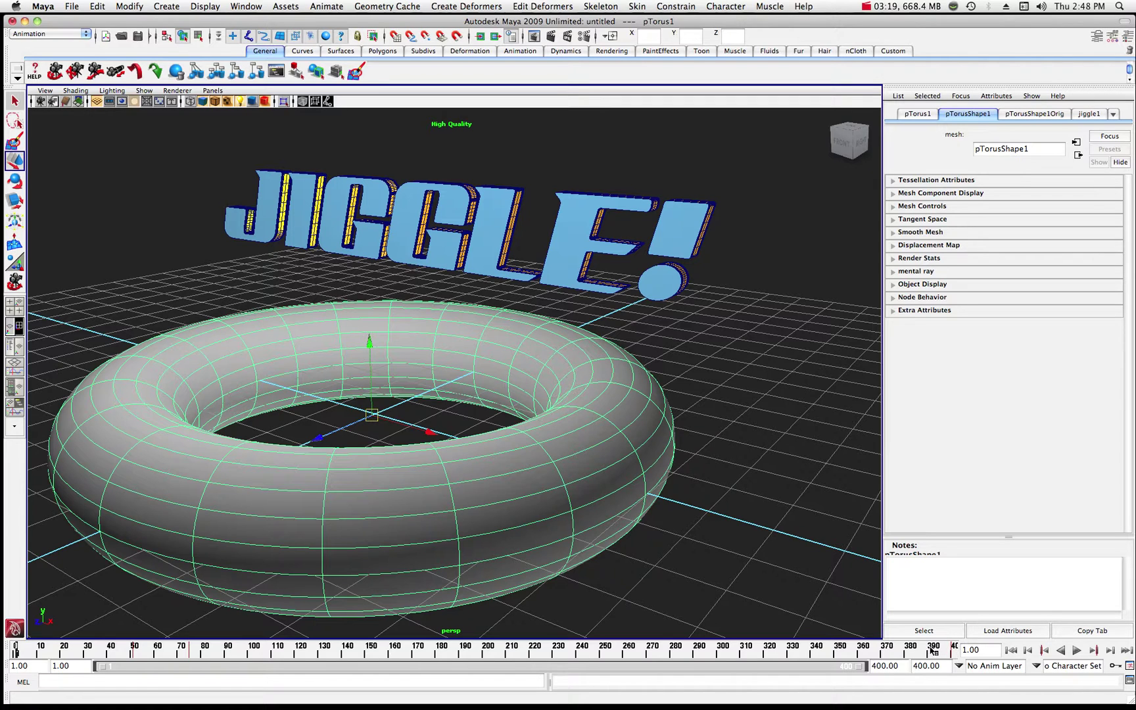
{"action": "left_click", "coordinate": [1077, 650]}
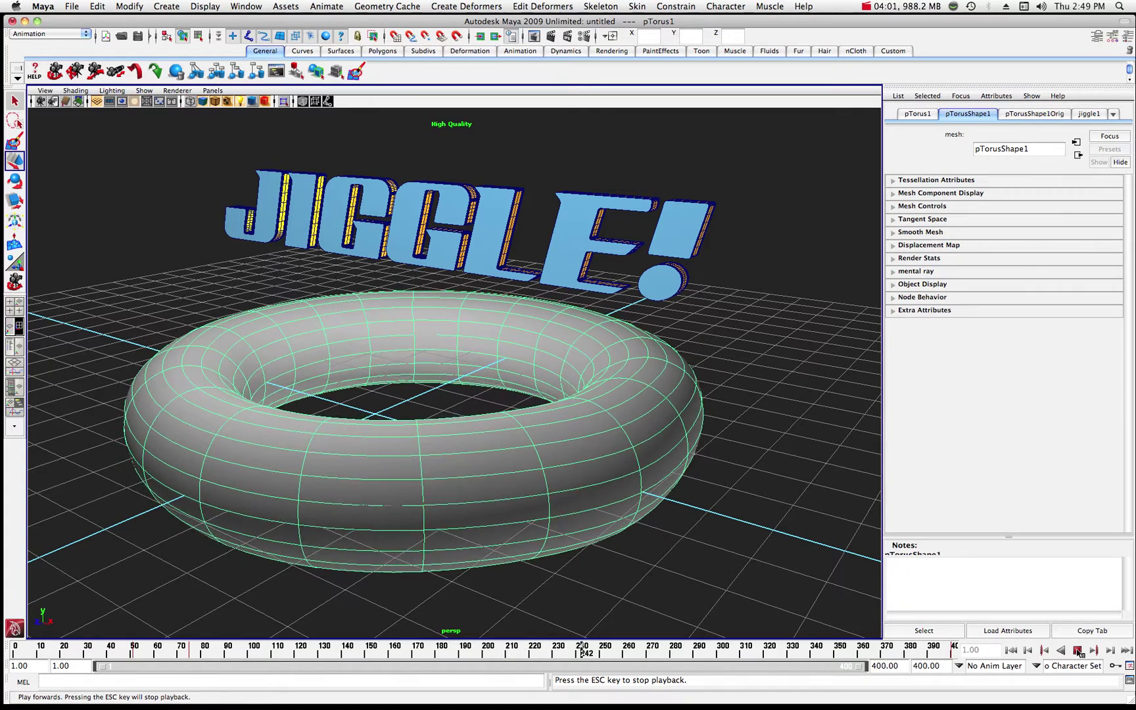
{"action": "left_click", "coordinate": [1077, 650]}
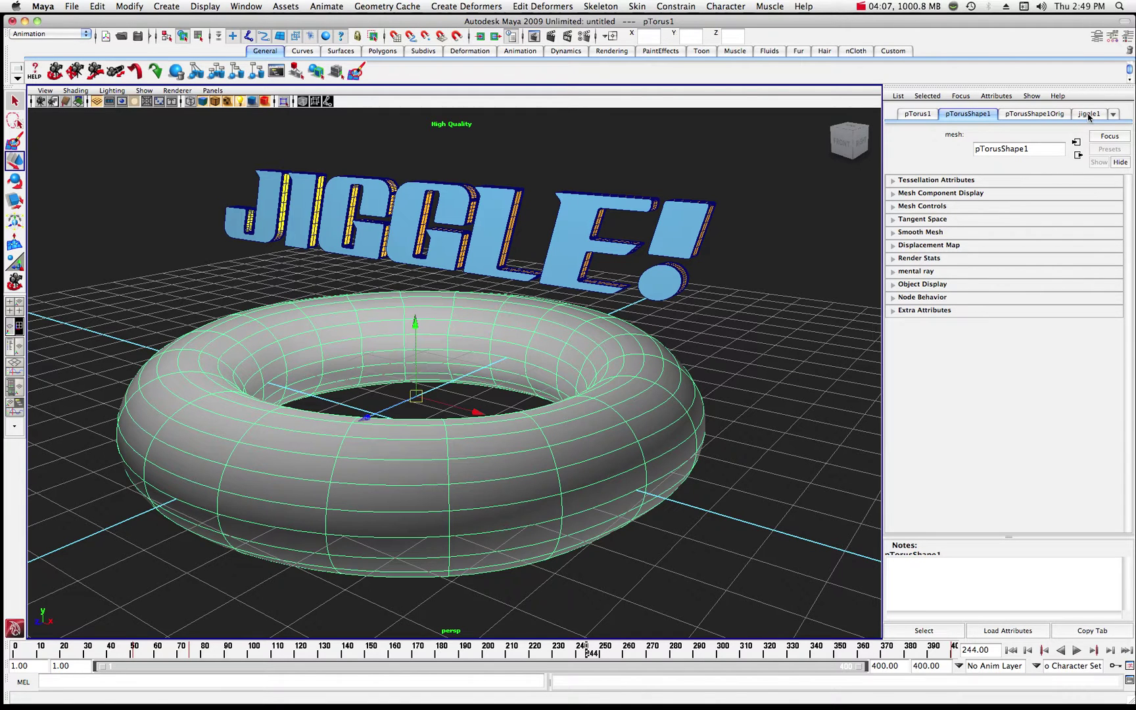
Examine the jiggle1 input's attributes in the Channel Box and return to the Attribute Editor.
{"action": "left_click", "coordinate": [1126, 35]}
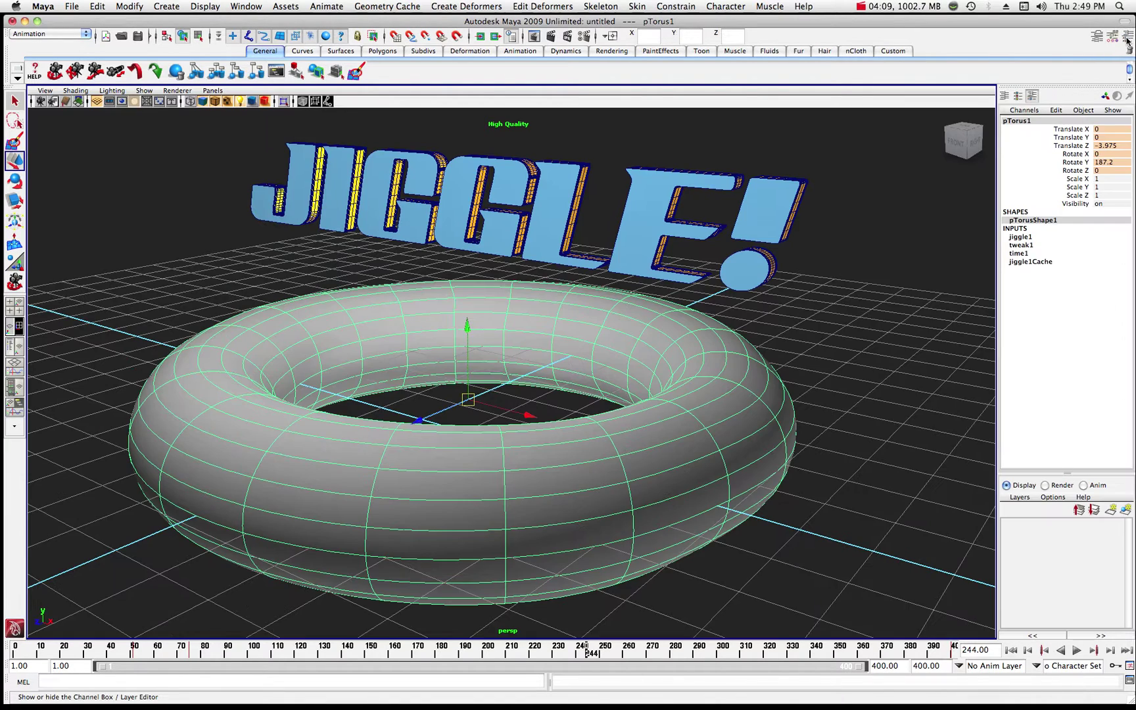
{"action": "left_click", "coordinate": [1020, 238]}
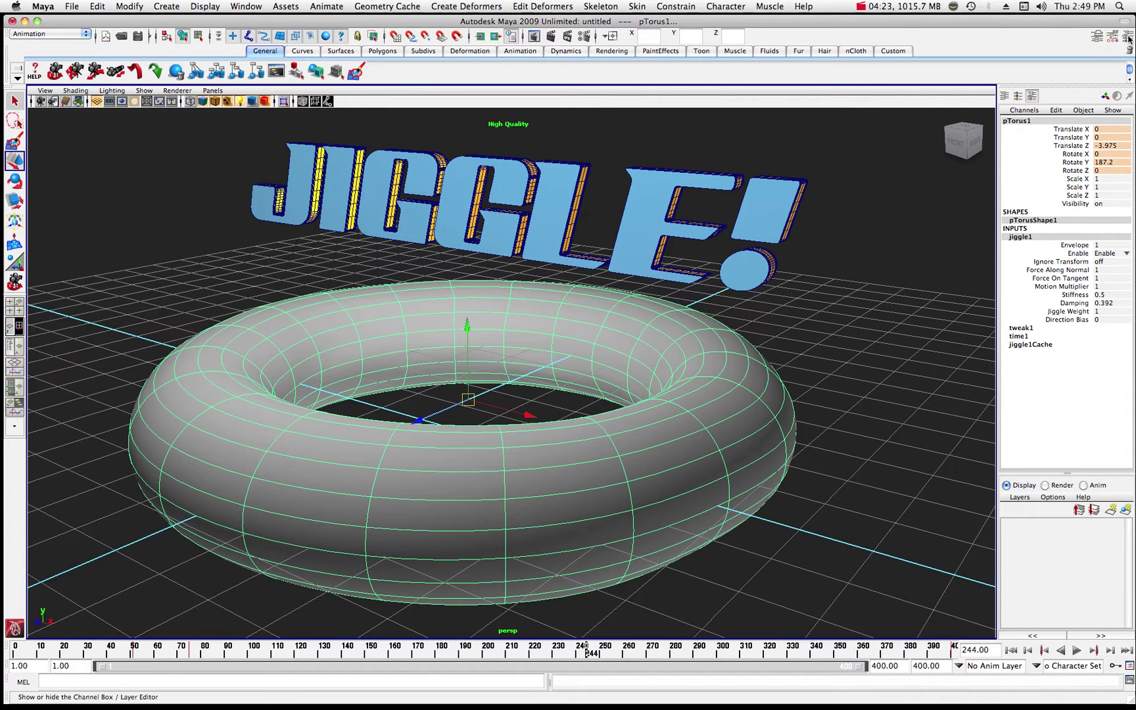
{"action": "left_click", "coordinate": [1096, 37]}
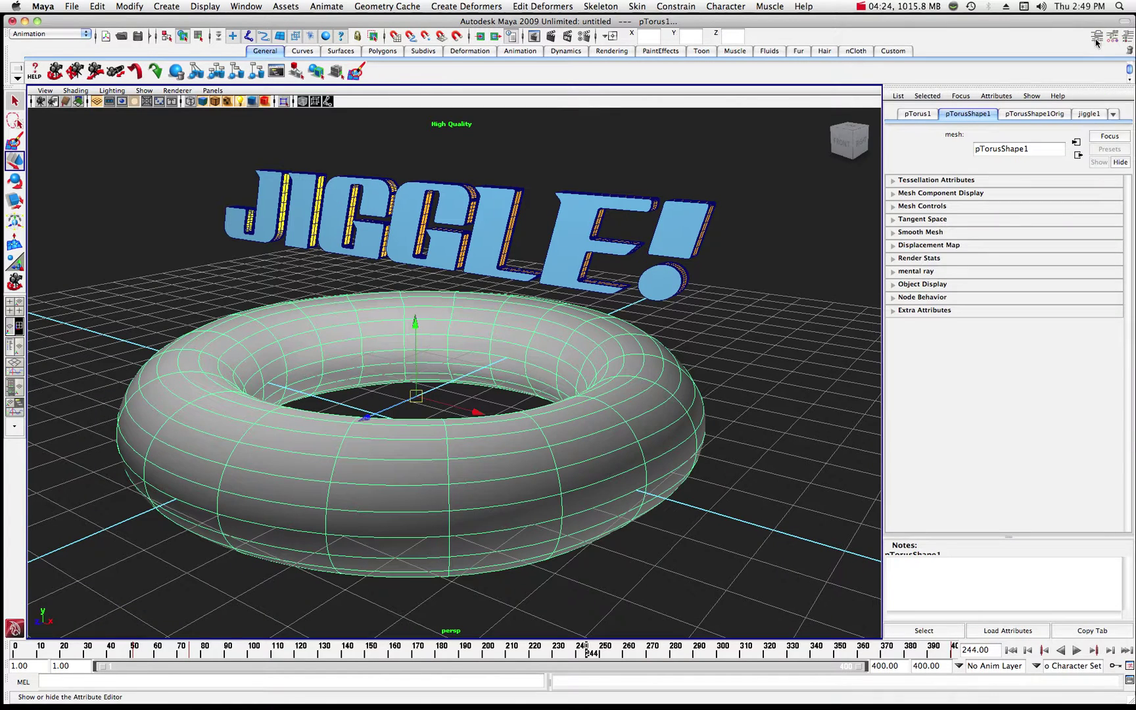
Show the jiggle1 deformer's attributes and start playing the torus animation from frame 1.
{"action": "left_click", "coordinate": [1087, 115]}
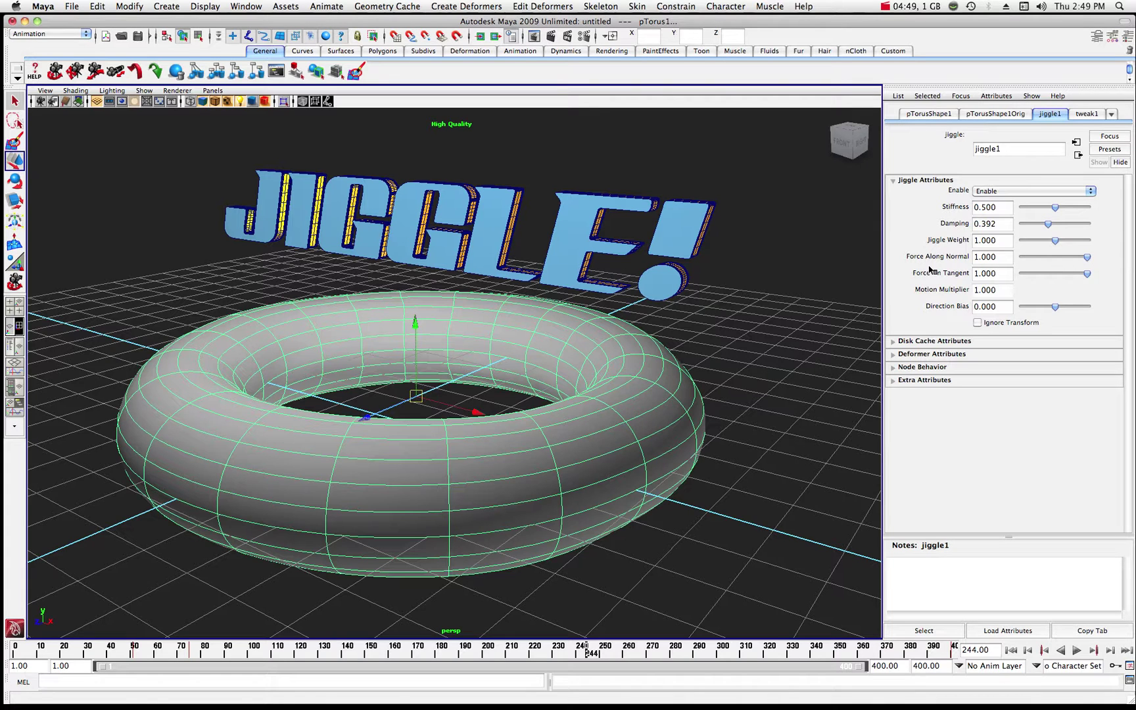
{"action": "left_click_drag", "start_coordinate": [41, 654], "coordinate": [7, 657]}
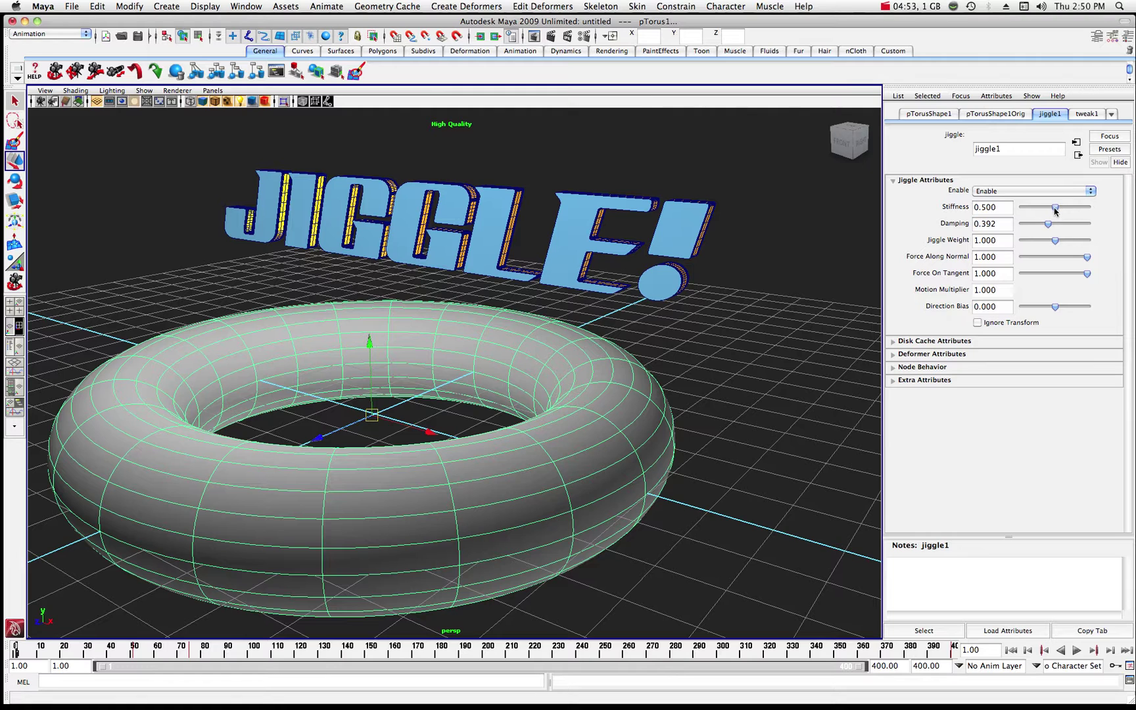
{"action": "left_click", "coordinate": [1076, 649]}
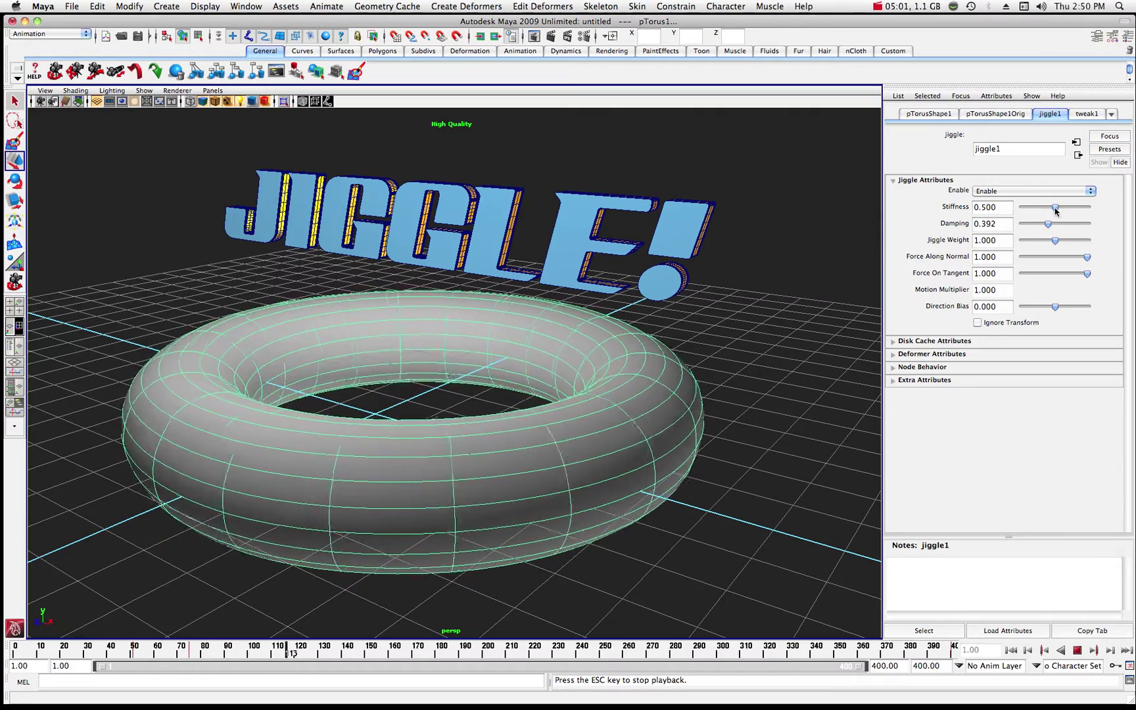
Vary the jiggle Stiffness during playback through 0.771, 1, 0.477 and 0, settle on 0.422, and stop the playback.
{"action": "left_click_drag", "start_coordinate": [1055, 209], "coordinate": [1073, 210]}
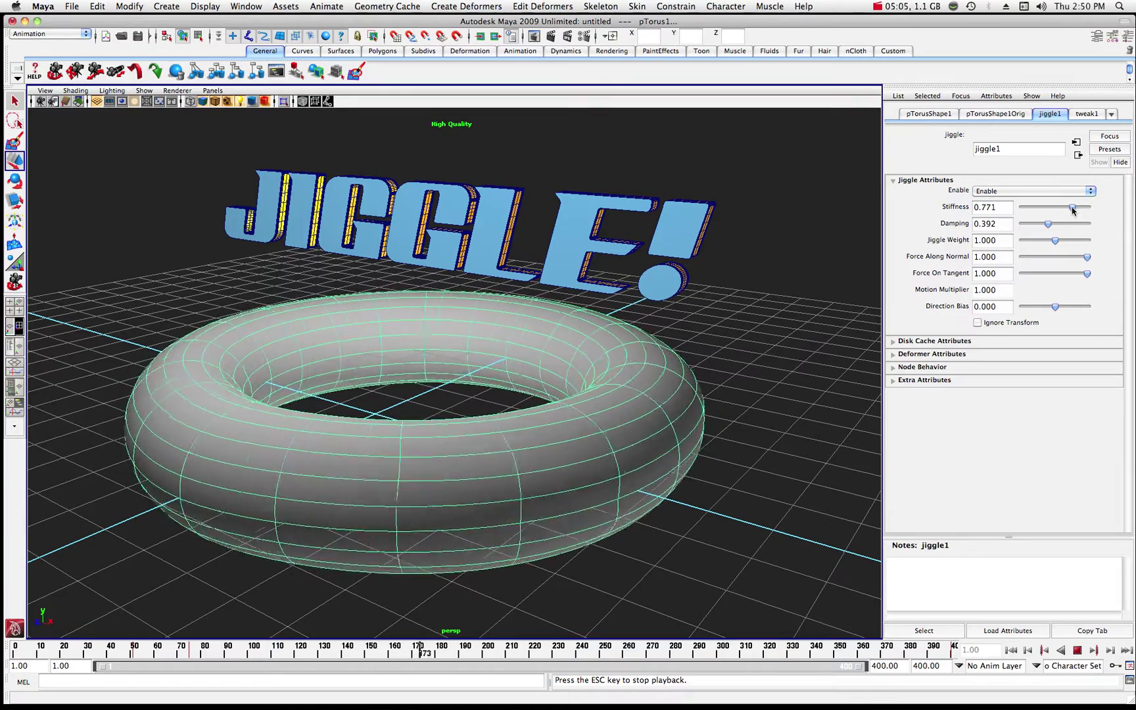
{"action": "left_click_drag", "start_coordinate": [1073, 209], "coordinate": [1095, 217]}
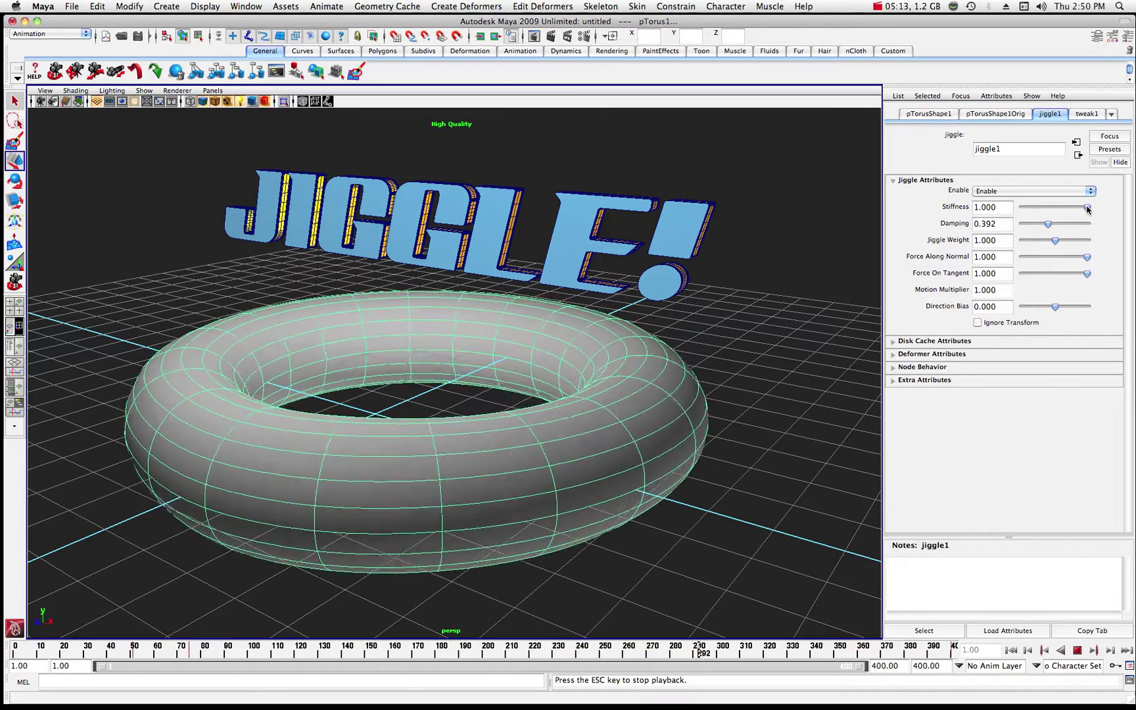
{"action": "left_click_drag", "start_coordinate": [1088, 209], "coordinate": [1053, 209]}
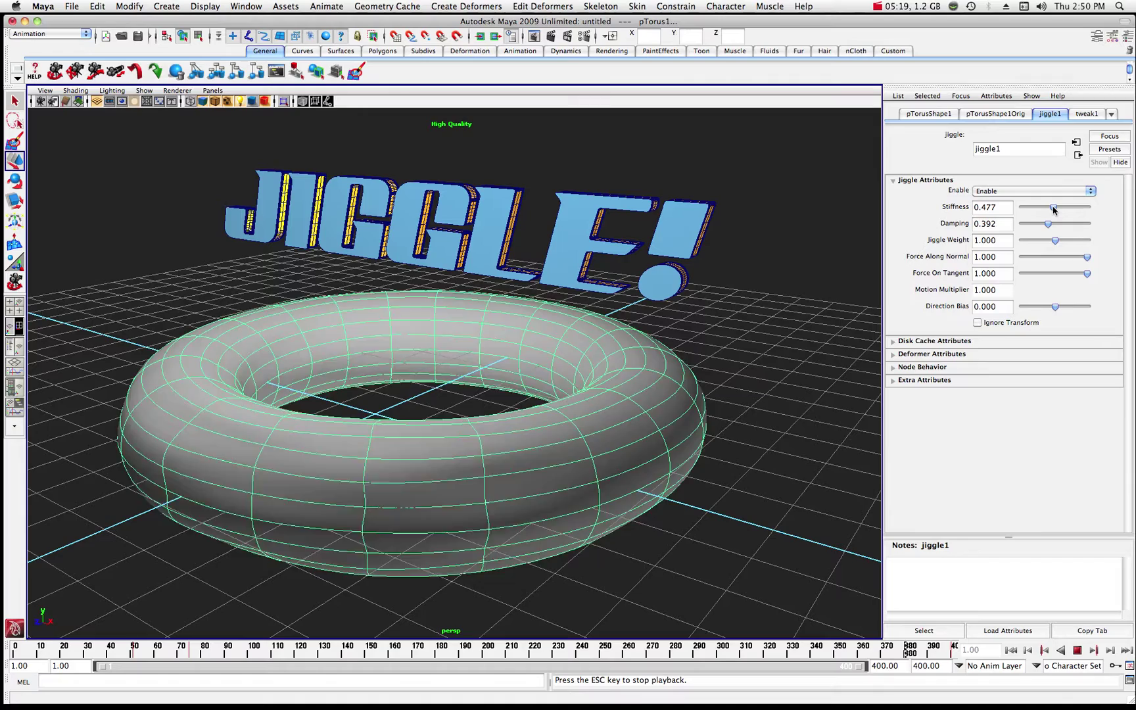
{"action": "left_click_drag", "start_coordinate": [1053, 209], "coordinate": [1000, 212]}
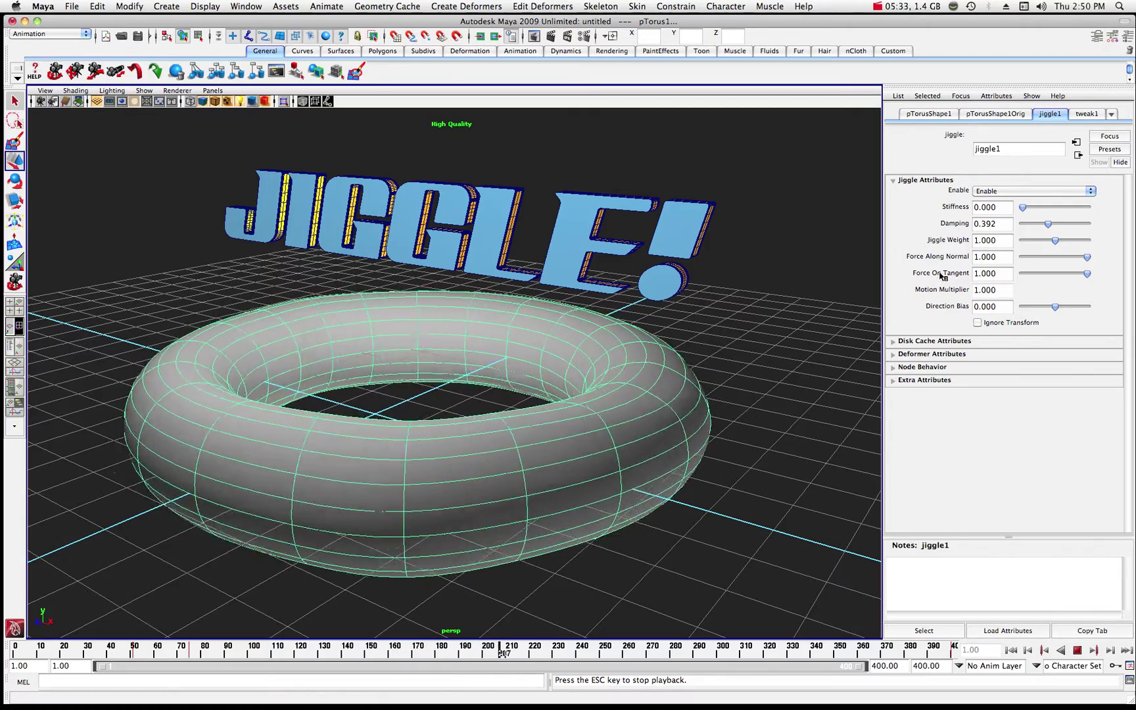
{"action": "left_click_drag", "start_coordinate": [1024, 209], "coordinate": [1053, 213]}
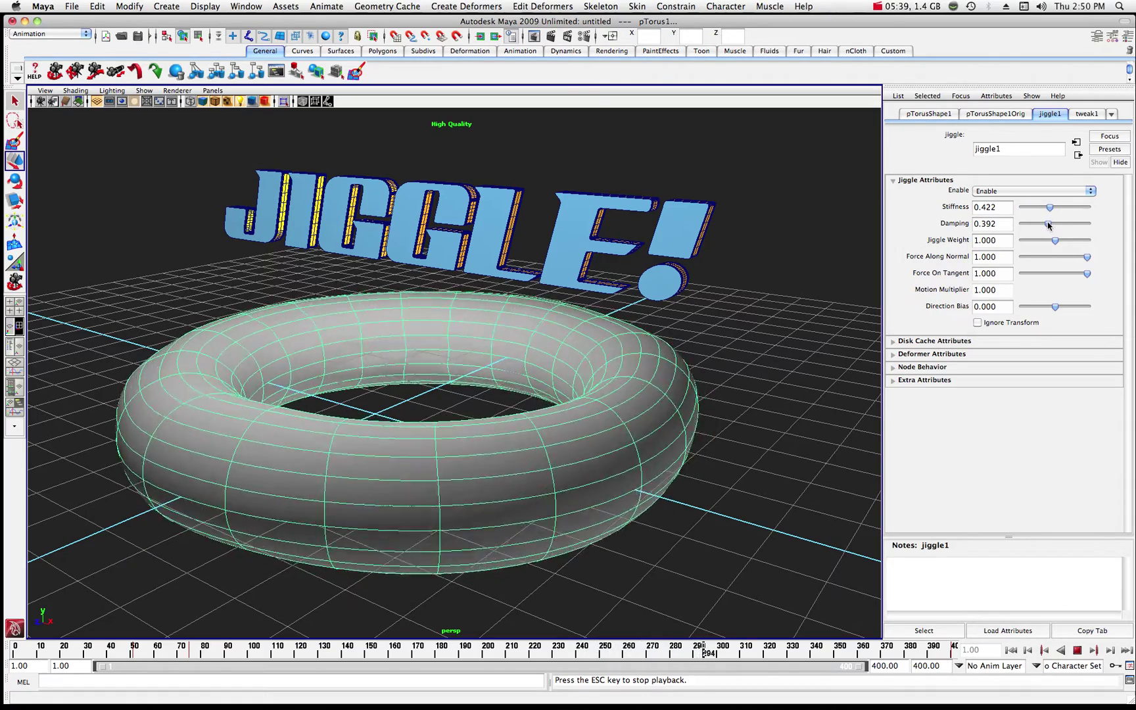
{"action": "left_click", "coordinate": [1076, 650]}
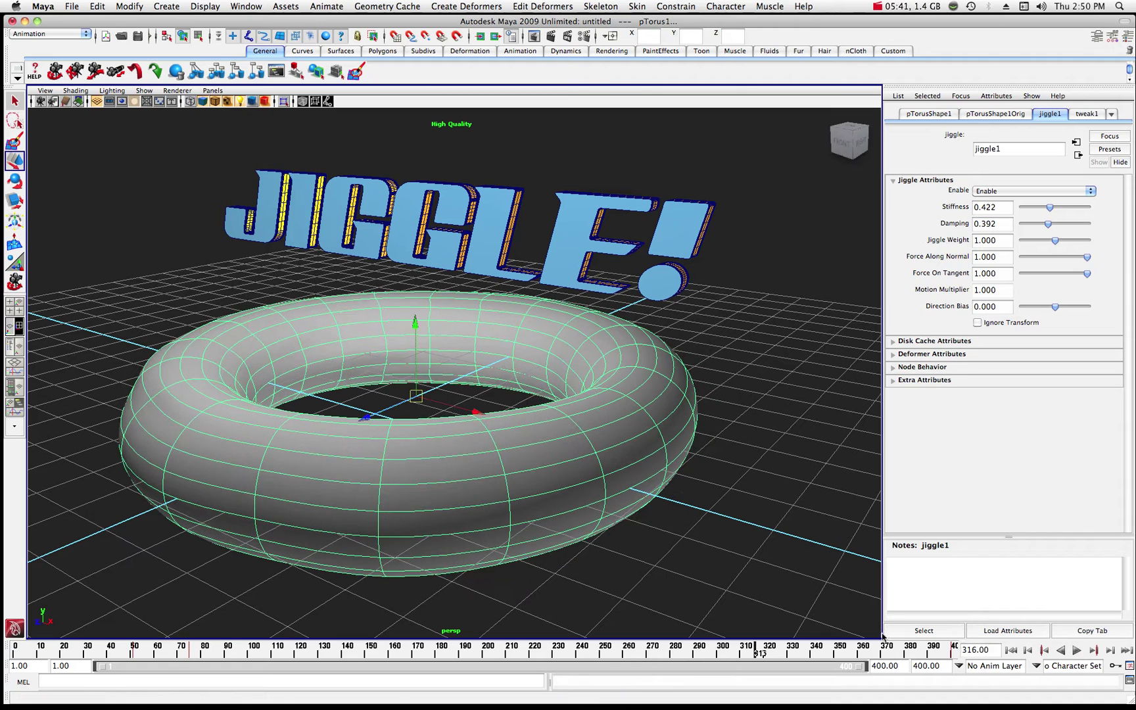
Set the jiggle Damping to 1 and play the torus animation from frame 1, stopping at frame 257.
{"action": "left_click_drag", "start_coordinate": [769, 651], "coordinate": [15, 652]}
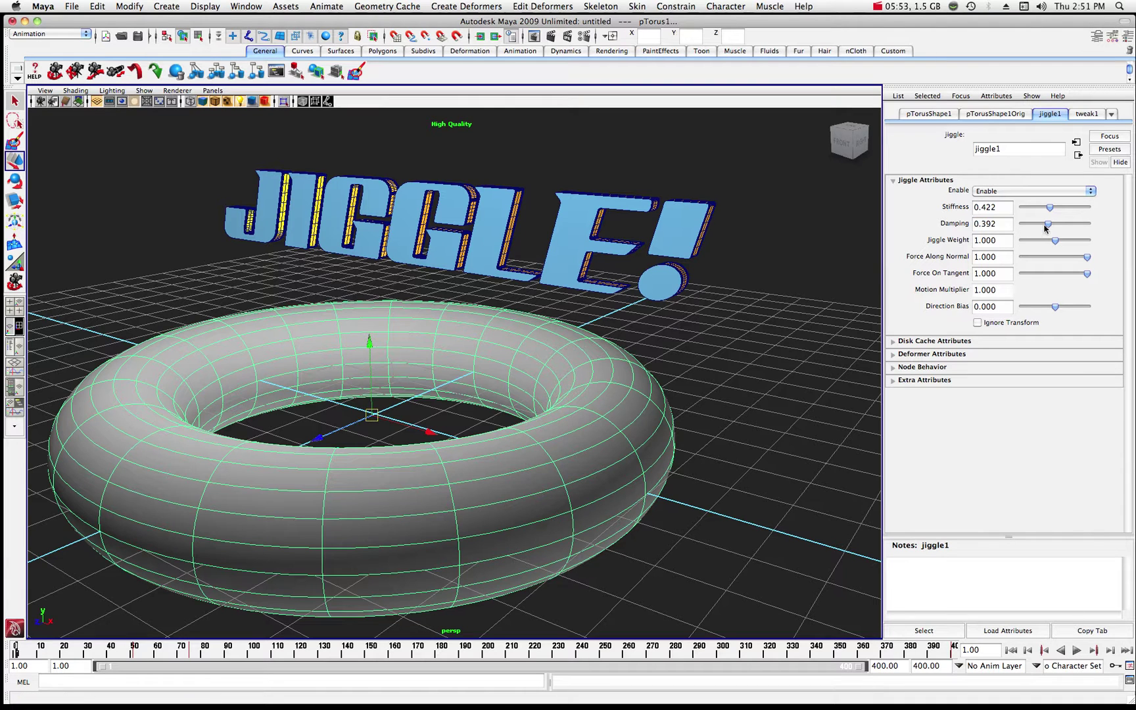
{"action": "left_click_drag", "start_coordinate": [1047, 226], "coordinate": [1097, 229]}
{"action": "left_click", "coordinate": [1077, 651]}
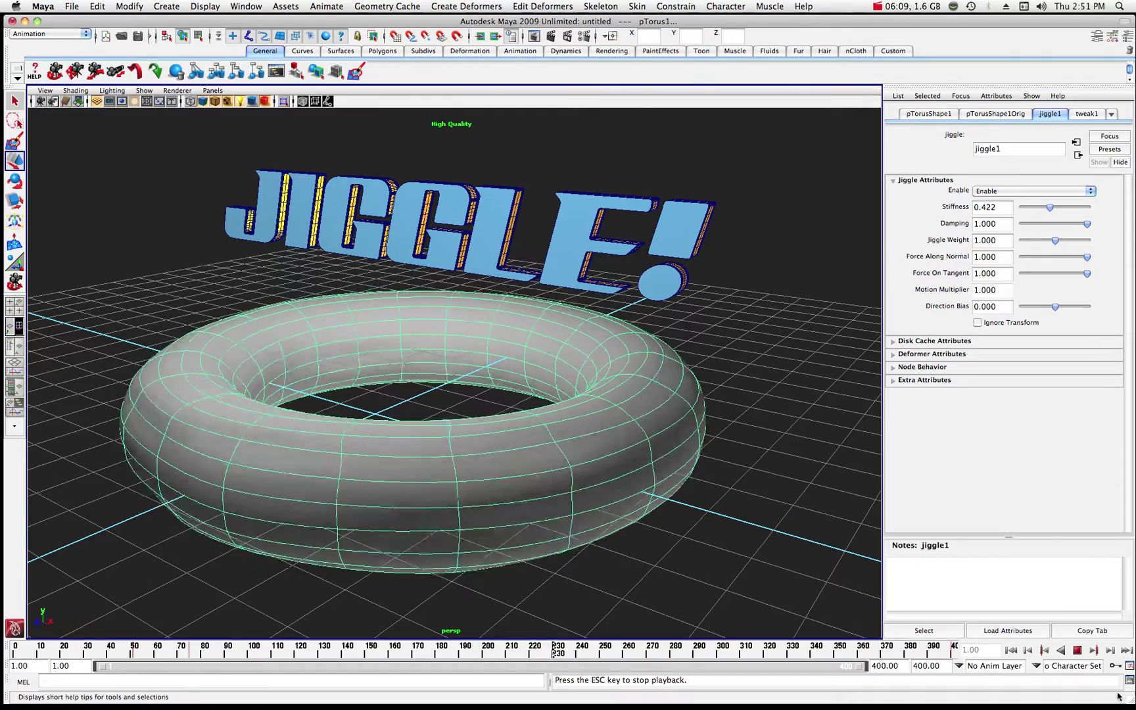
{"action": "left_click", "coordinate": [1078, 650]}
Lower the jiggle Damping to 0 and play the torus animation, stopping at frame 193.
{"action": "left_click_drag", "start_coordinate": [1088, 226], "coordinate": [1023, 228]}
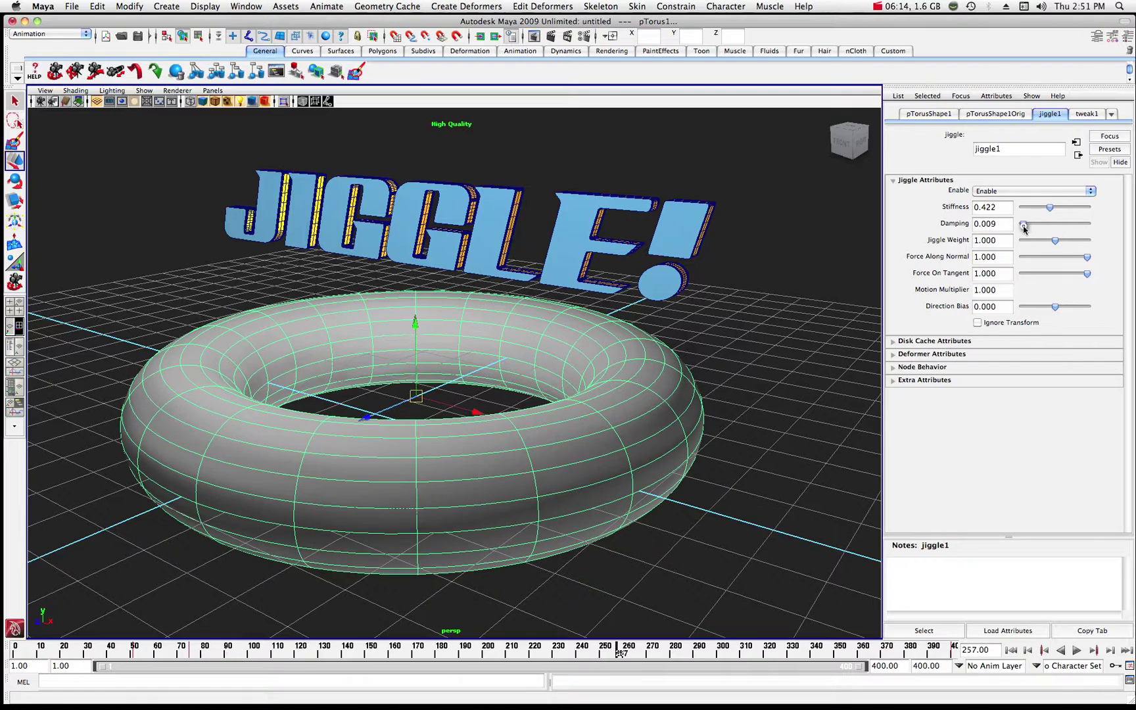
{"action": "left_click", "coordinate": [1076, 650]}
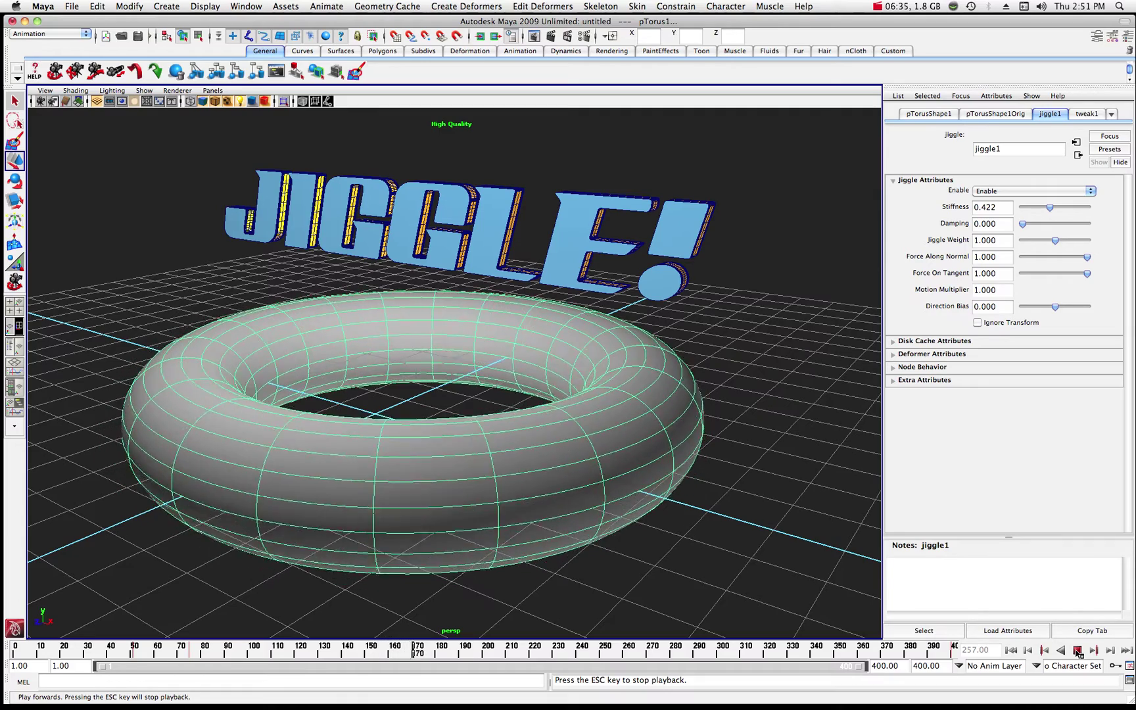
{"action": "left_click", "coordinate": [1078, 651]}
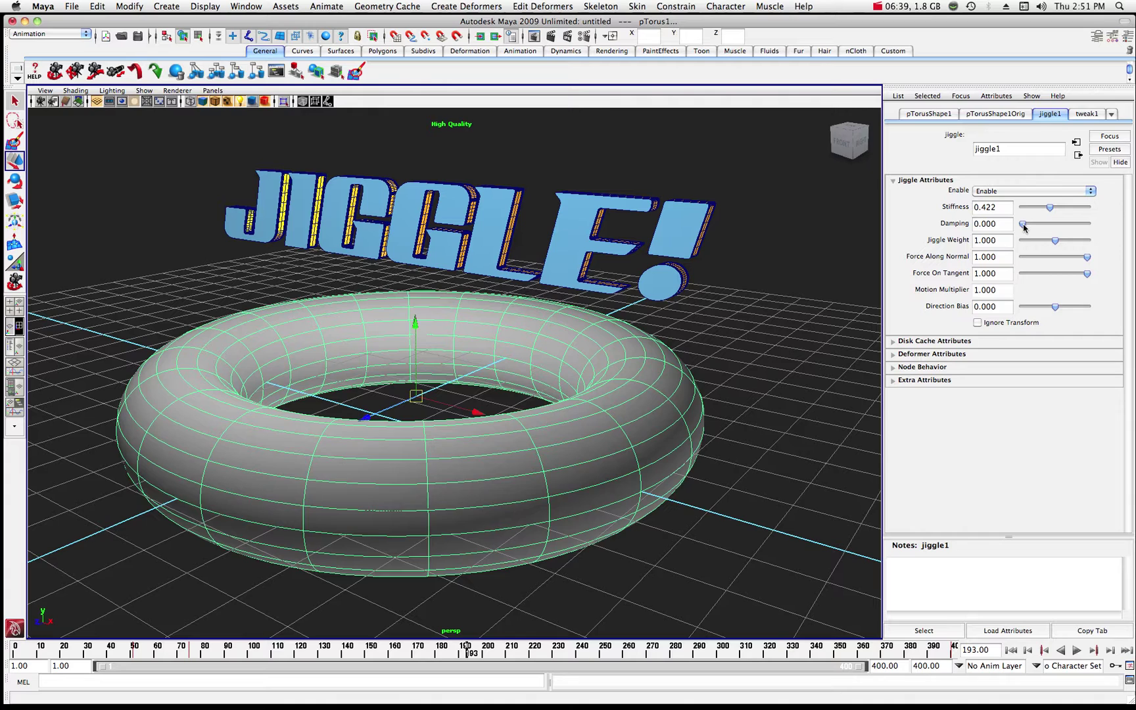
Set the jiggle Damping to about 0.459 and play the torus animation from frame 1, stopping at frame 262.
{"action": "left_click_drag", "start_coordinate": [1023, 225], "coordinate": [1052, 230]}
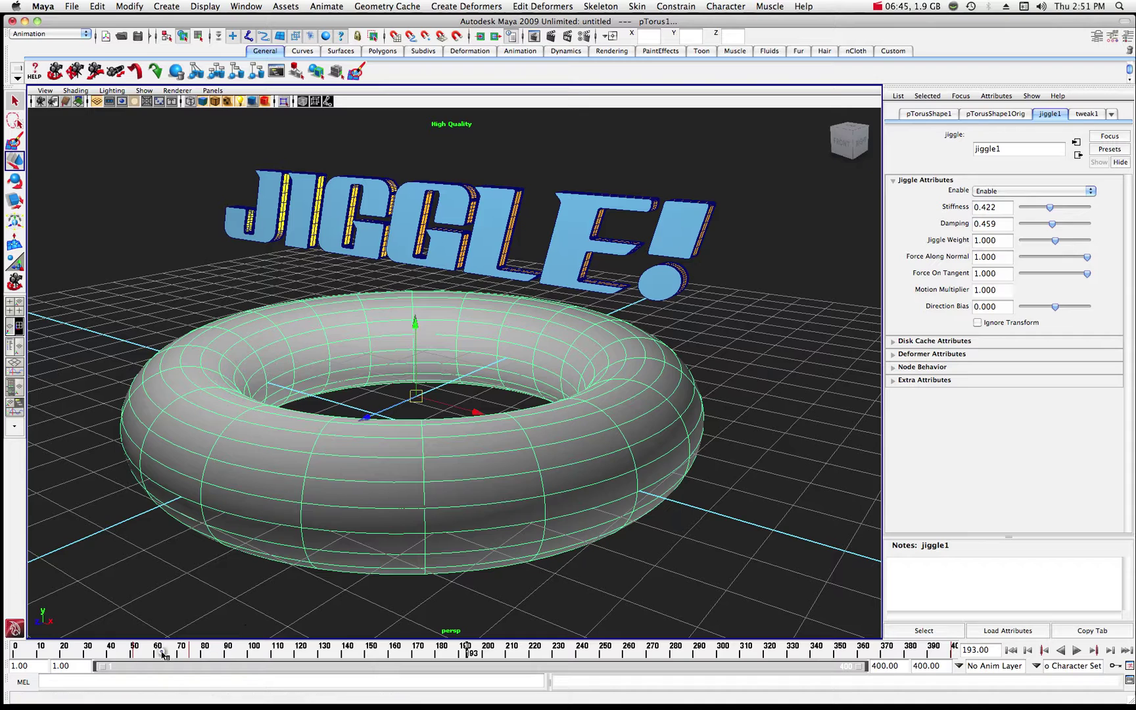
{"action": "key", "text": "alt+v"}
{"action": "key", "text": "Escape"}
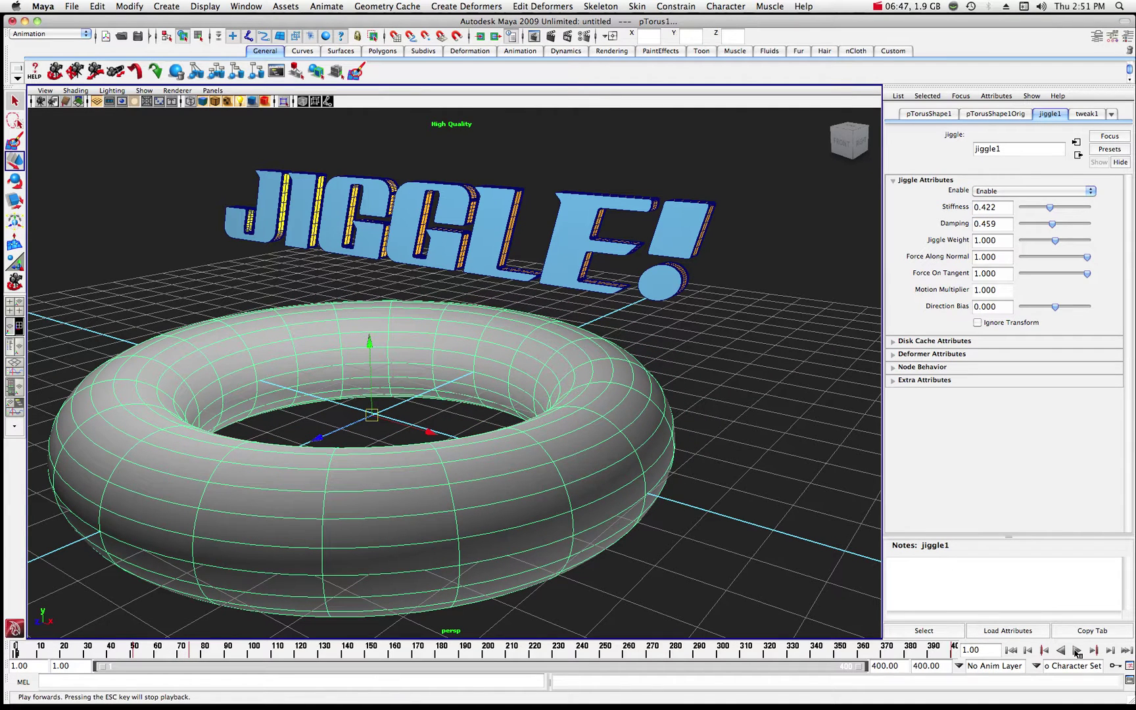
{"action": "left_click", "coordinate": [1075, 650]}
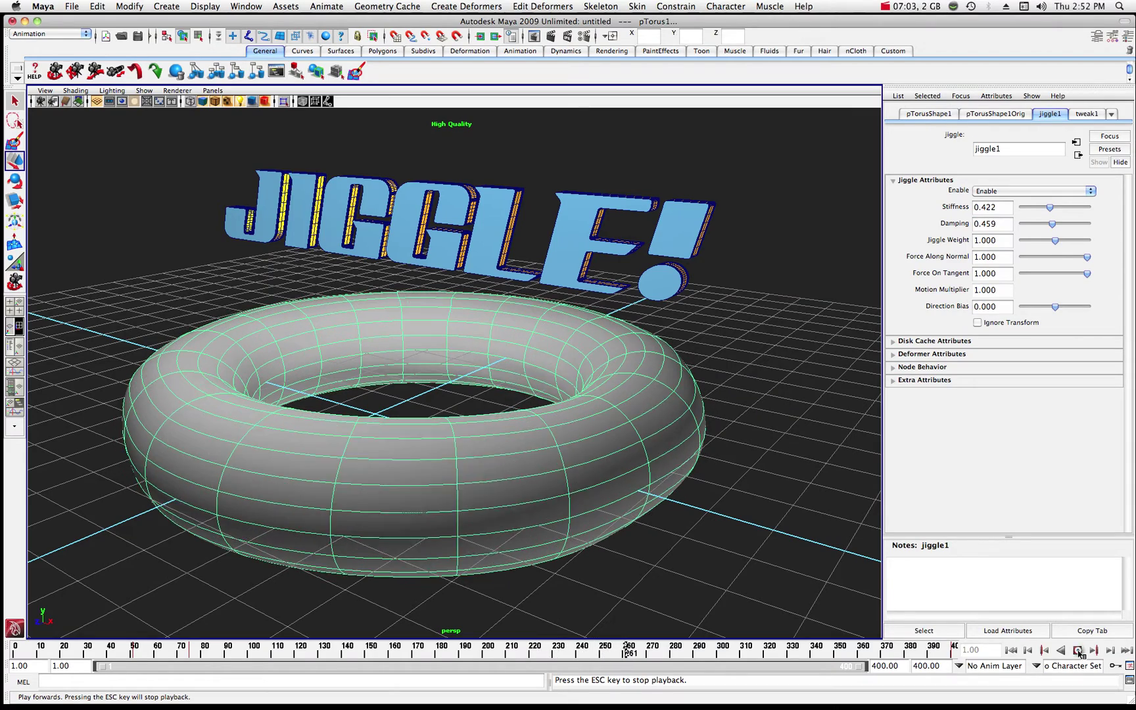
{"action": "left_click", "coordinate": [1078, 650]}
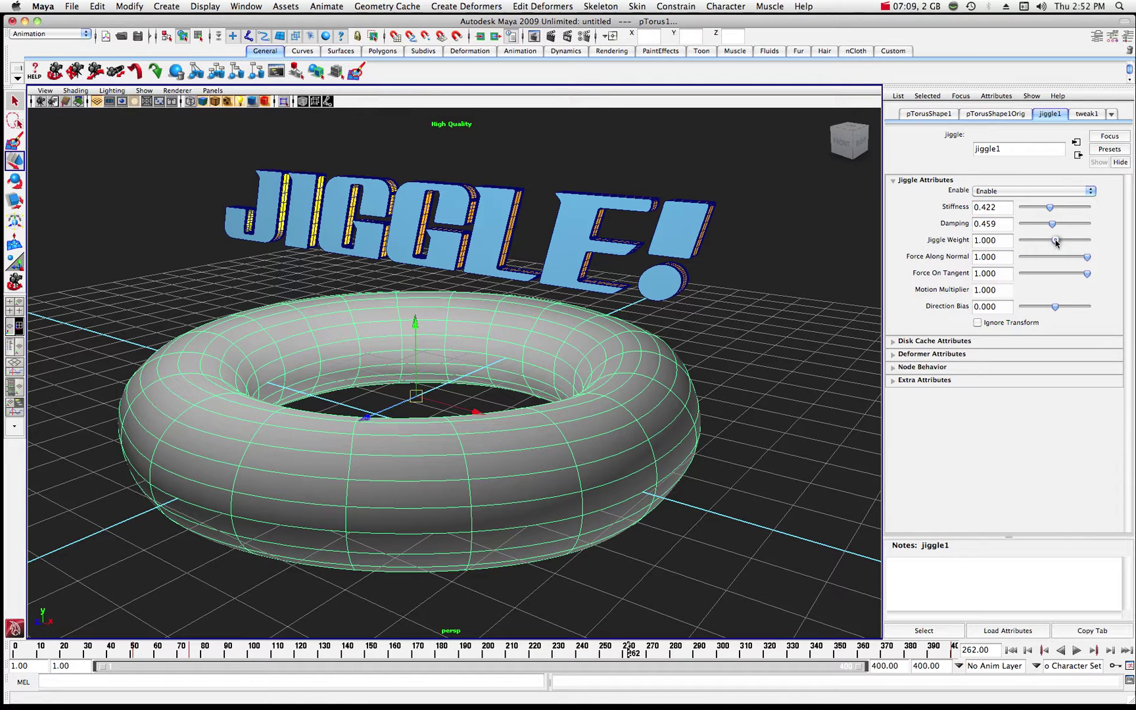
Raise the Jiggle Weight to 2, play the animation from frame 1 to frame 109, and return to frame 1.
{"action": "left_click_drag", "start_coordinate": [1055, 242], "coordinate": [1100, 247]}
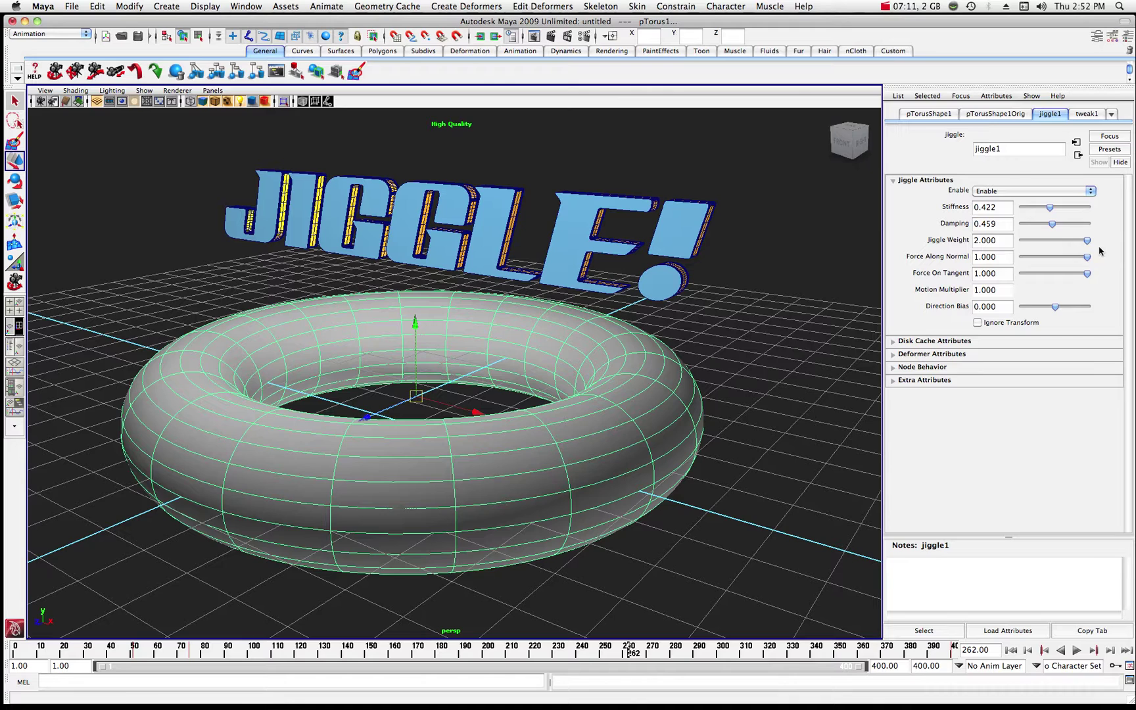
{"action": "key", "text": "alt+shift+v"}
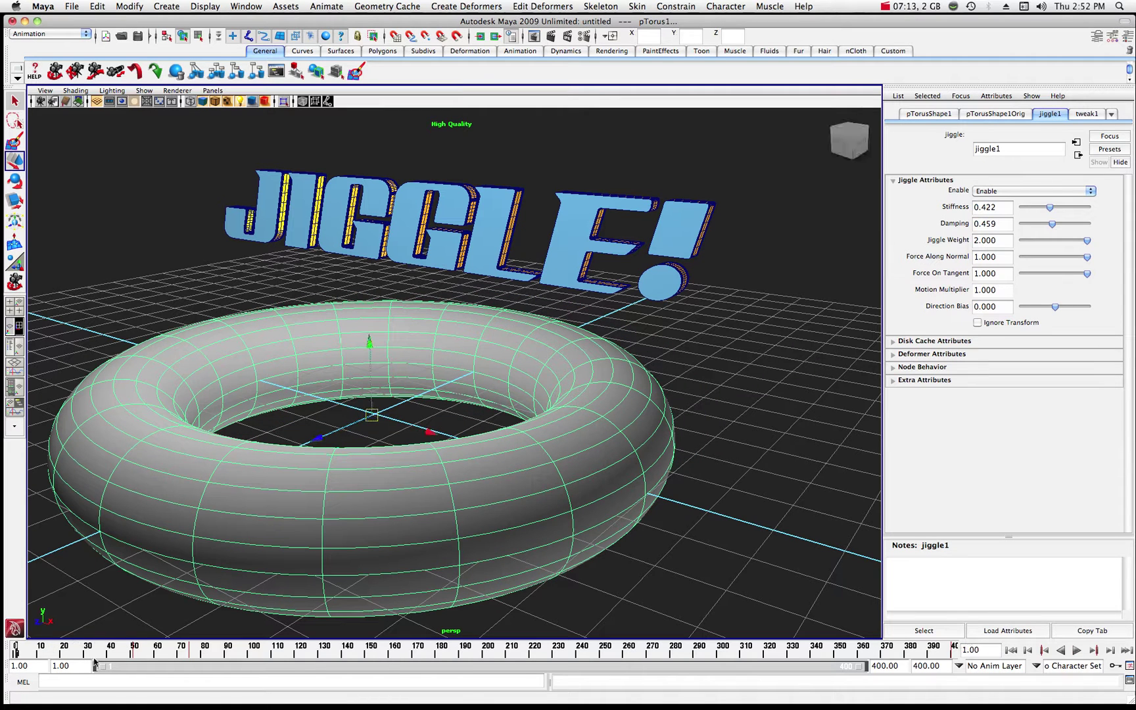
{"action": "left_click", "coordinate": [1076, 650]}
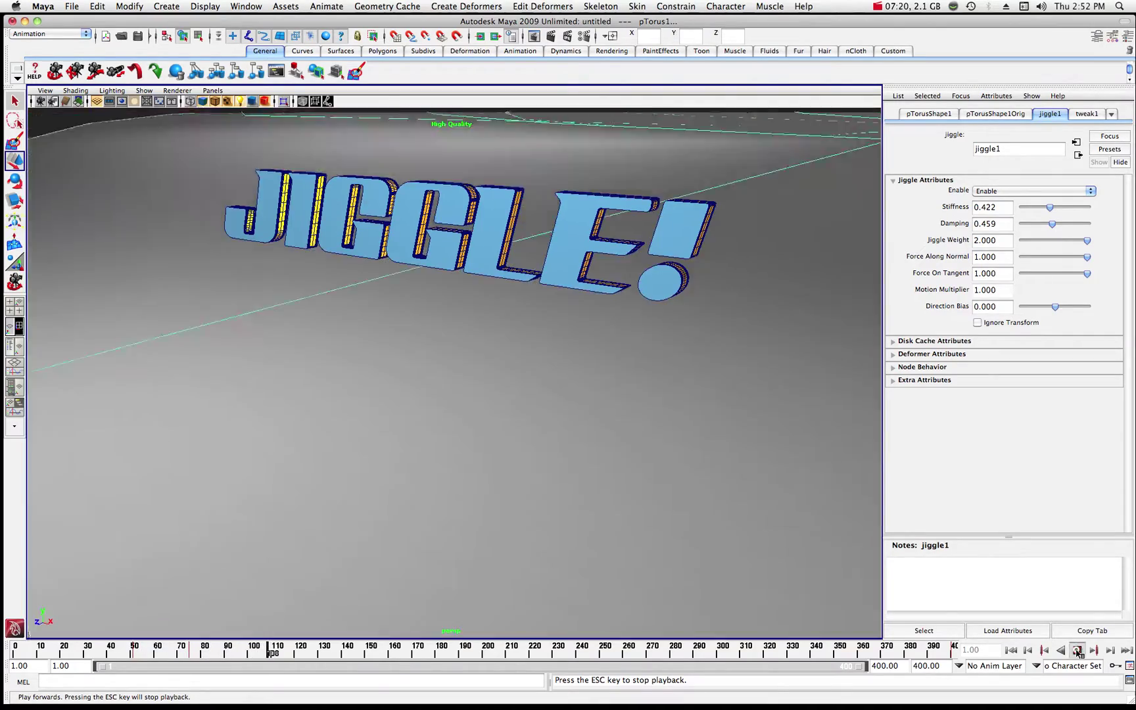
{"action": "left_click", "coordinate": [1077, 651]}
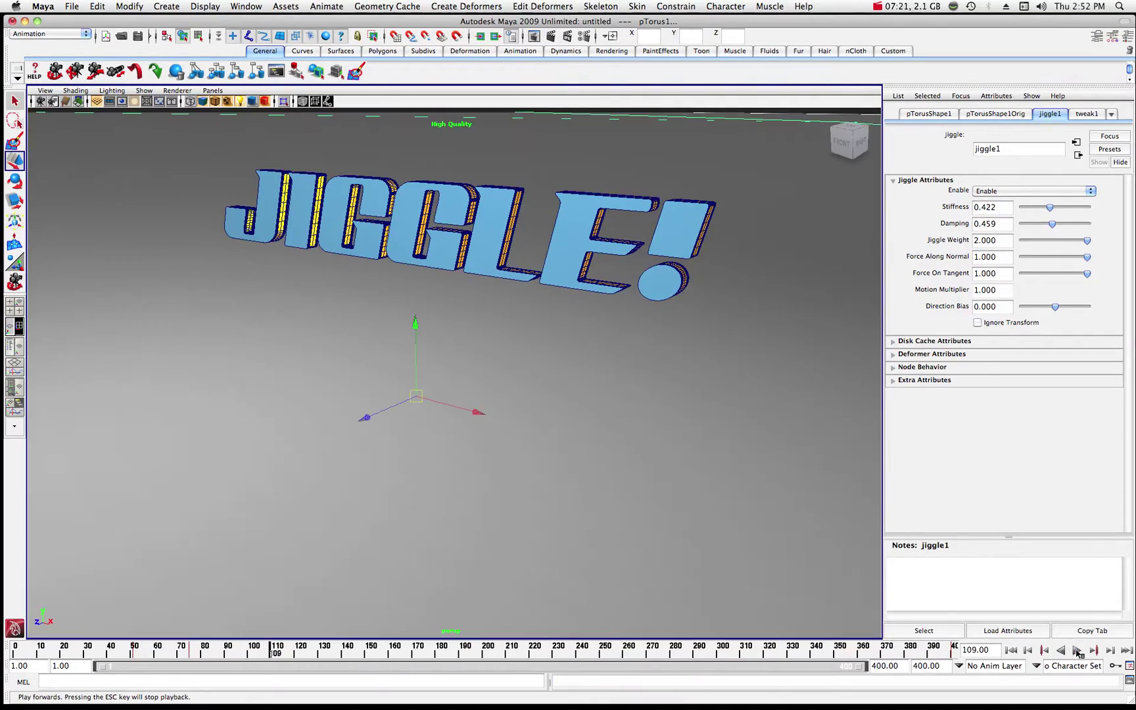
{"action": "left_click_drag", "start_coordinate": [269, 651], "coordinate": [14, 651]}
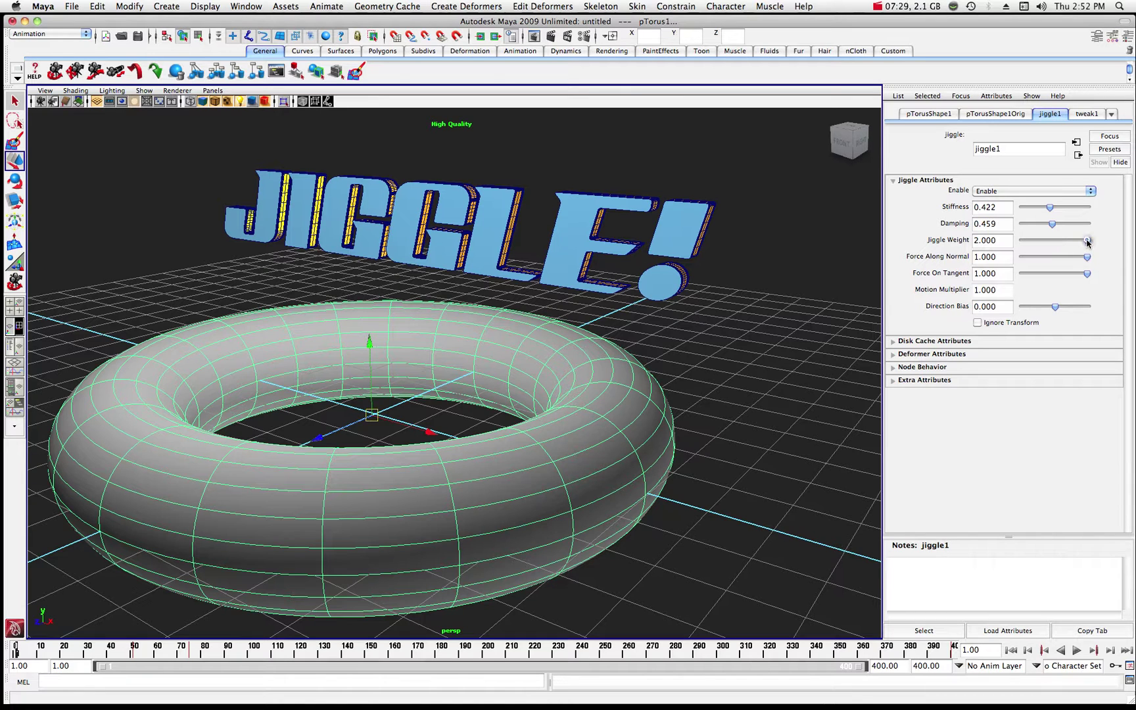
Reduce the Jiggle Weight to about 1.046 and play the torus animation from frame 1, stopping at frame 271.
{"action": "left_click_drag", "start_coordinate": [1086, 241], "coordinate": [1063, 243]}
{"action": "left_click", "coordinate": [1076, 650]}
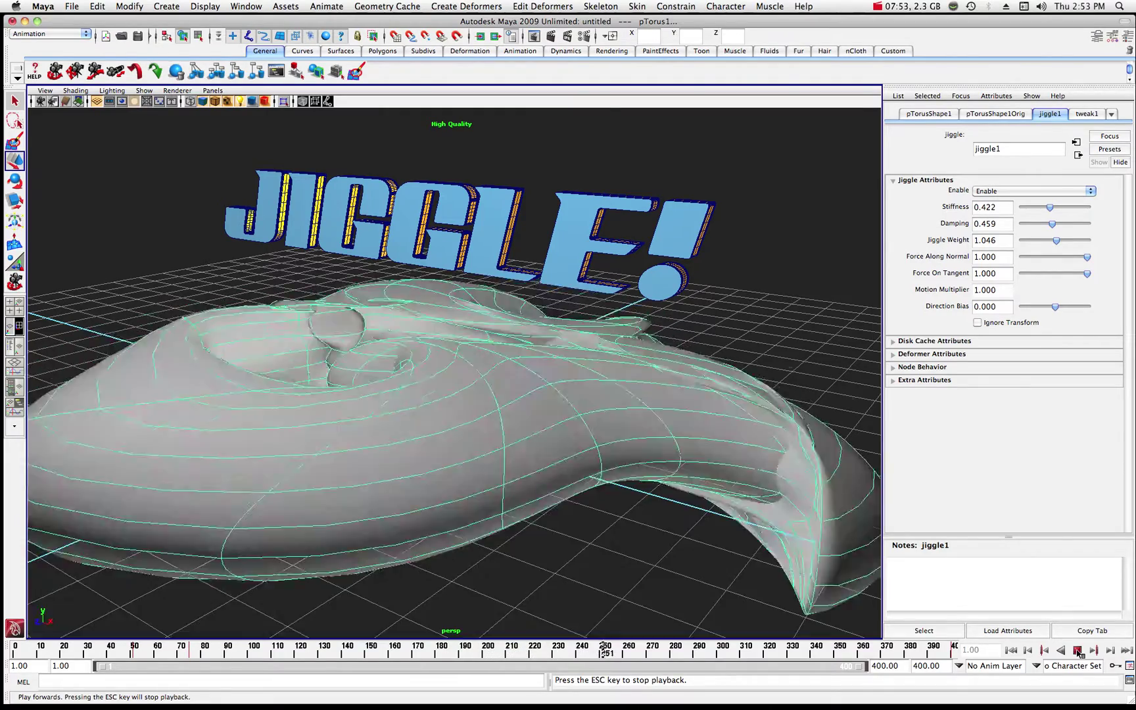
{"action": "key", "text": "Escape"}
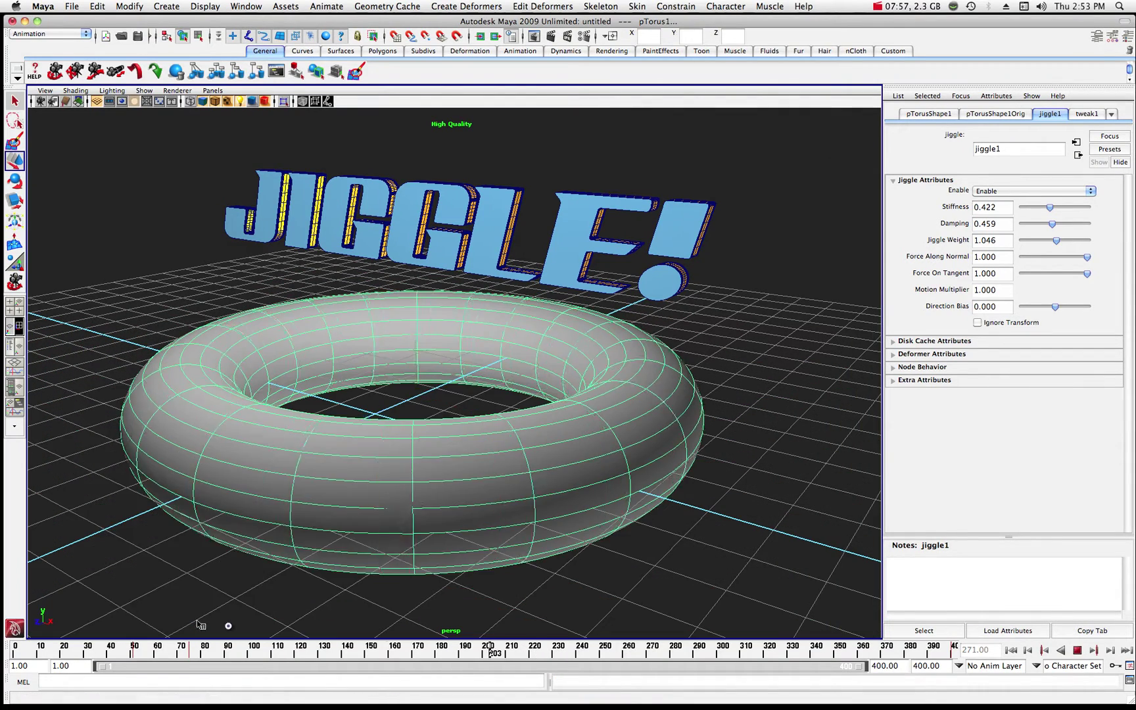
Return to frame 1 and set the Jiggle Weight to exactly 1.
{"action": "key", "text": "alt+shift+v"}
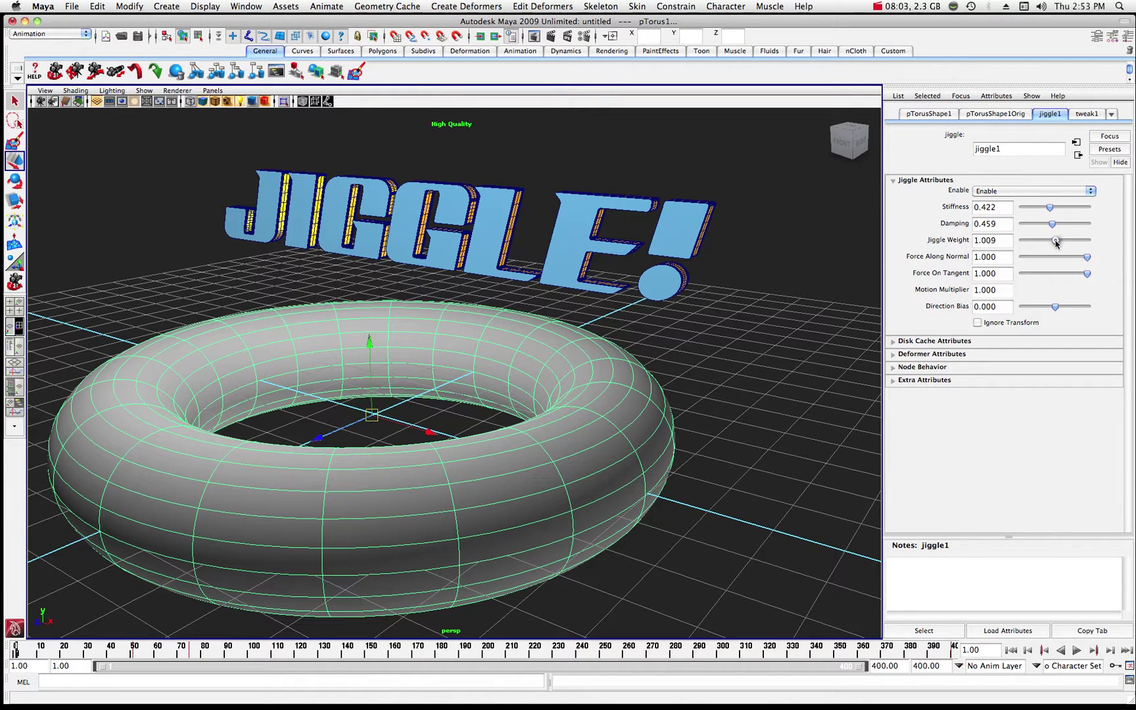
{"action": "left_click", "coordinate": [1003, 241]}
{"action": "left_click_drag", "start_coordinate": [1001, 241], "coordinate": [944, 243]}
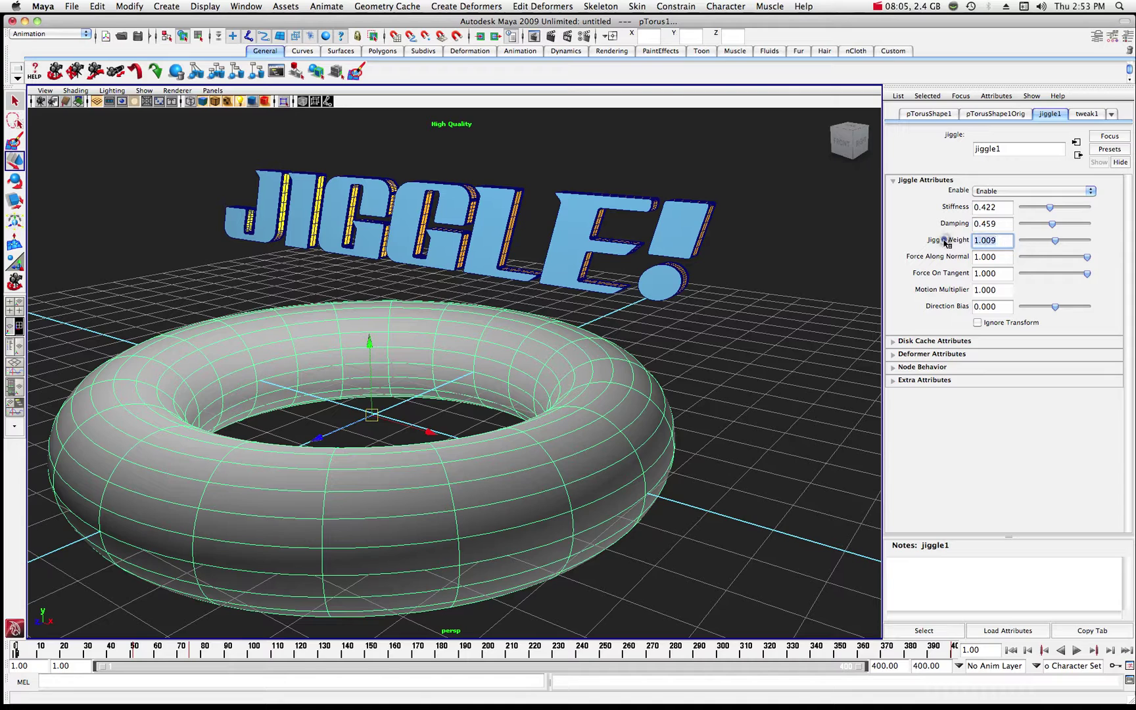
{"action": "type", "text": "1"}
{"action": "key", "text": "Return"}
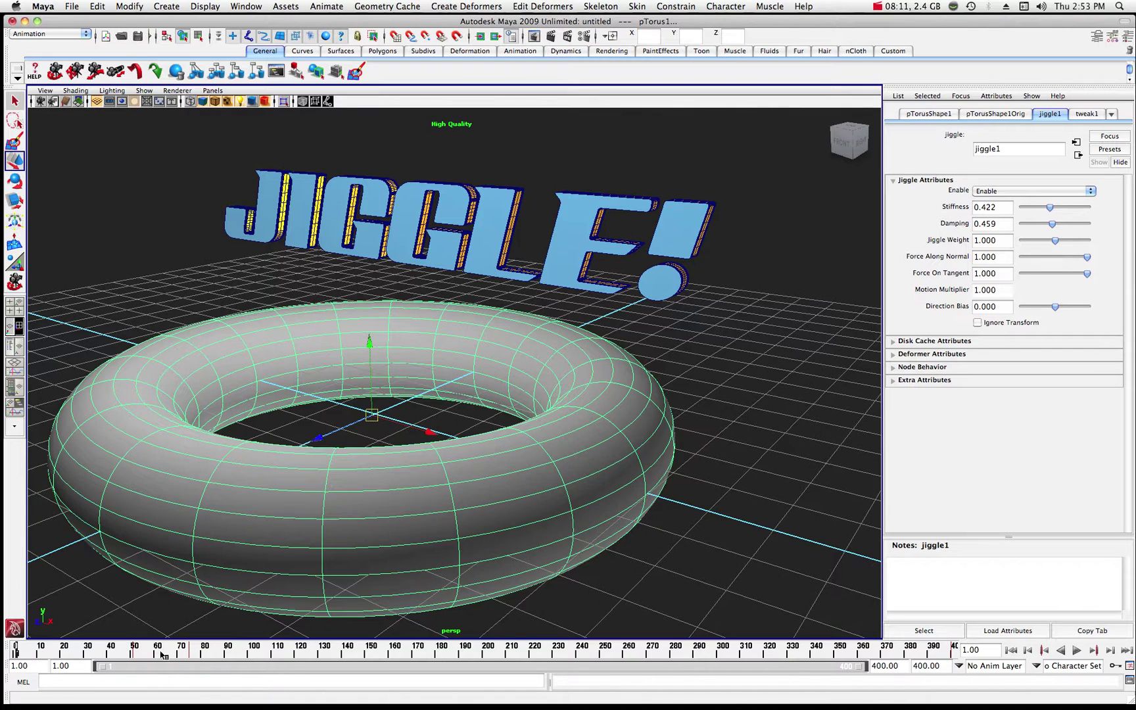
Play the torus animation from frame 1 to check the jiggle motion, stopping at frame 204.
{"action": "key", "text": "alt+v"}
{"action": "key", "text": "alt+v"}
{"action": "left_click", "coordinate": [1076, 649]}
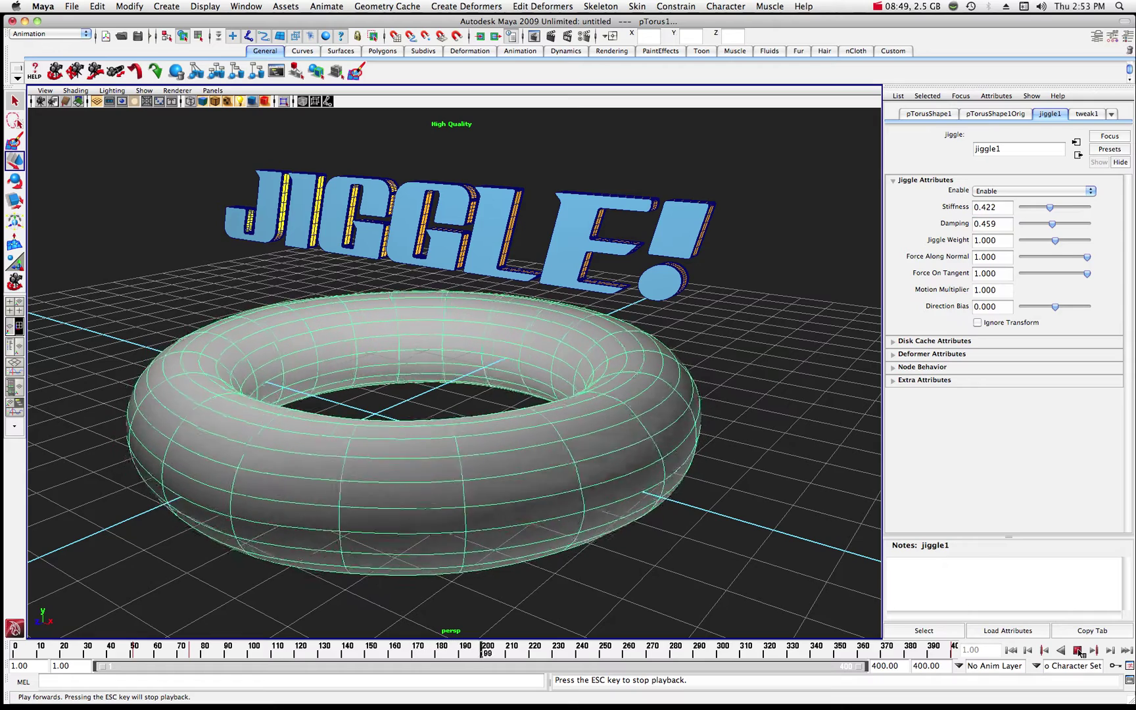
{"action": "left_click", "coordinate": [1079, 651]}
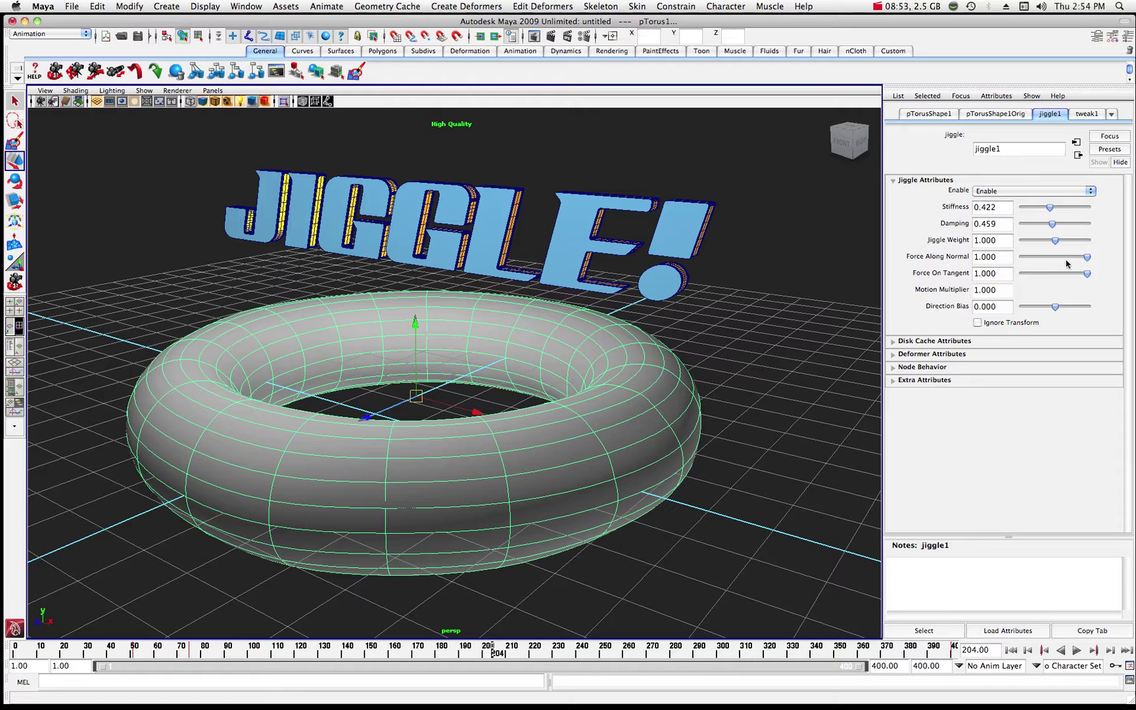
Set Force Along Normal to 0, play the animation from frame 1 to frame 77, and return to frame 1.
{"action": "left_click_drag", "start_coordinate": [1086, 258], "coordinate": [1020, 257]}
{"action": "left_click", "coordinate": [1010, 650]}
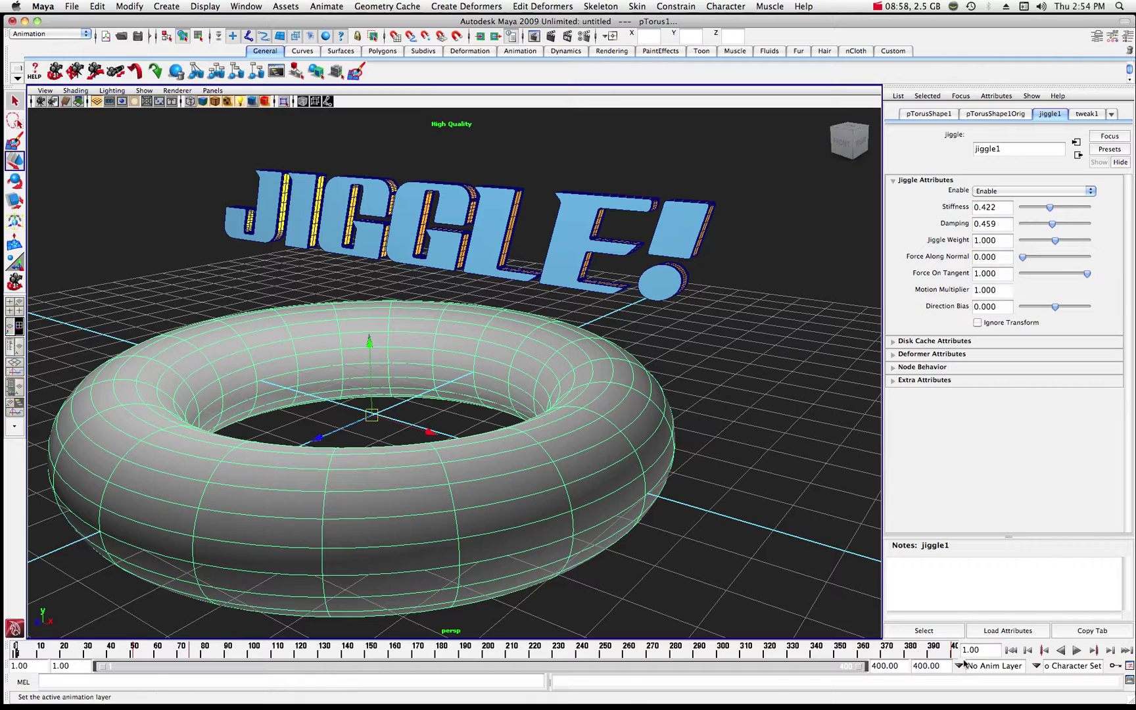
{"action": "left_click", "coordinate": [1076, 650]}
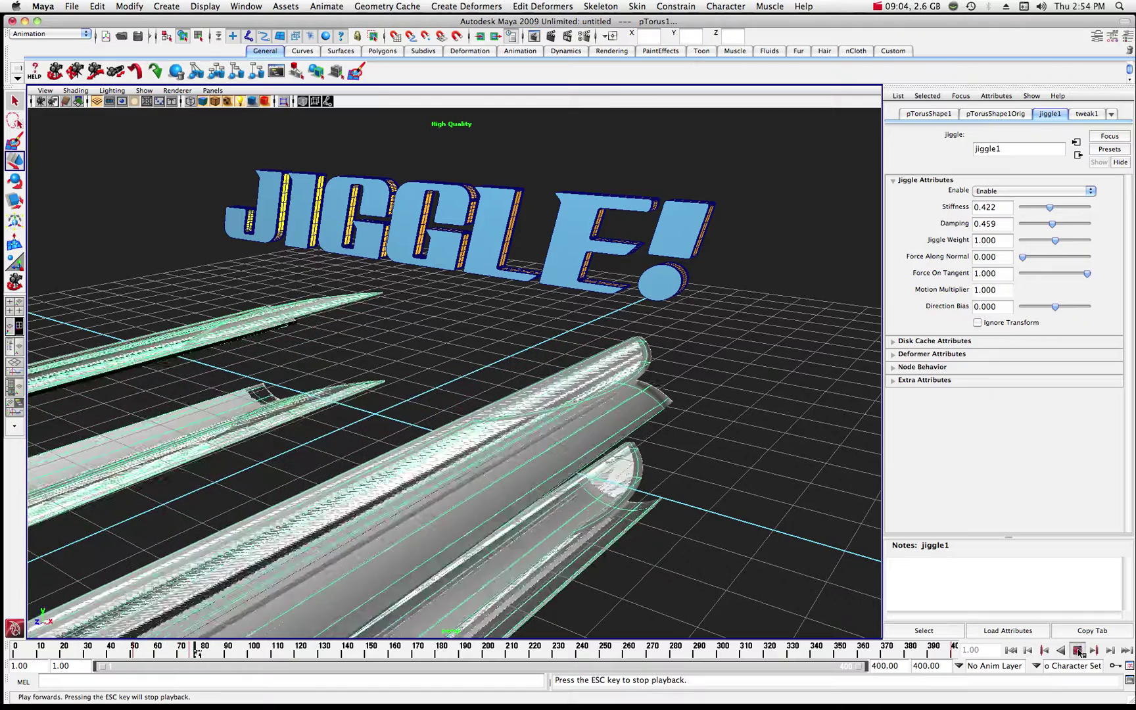
{"action": "left_click", "coordinate": [1078, 650]}
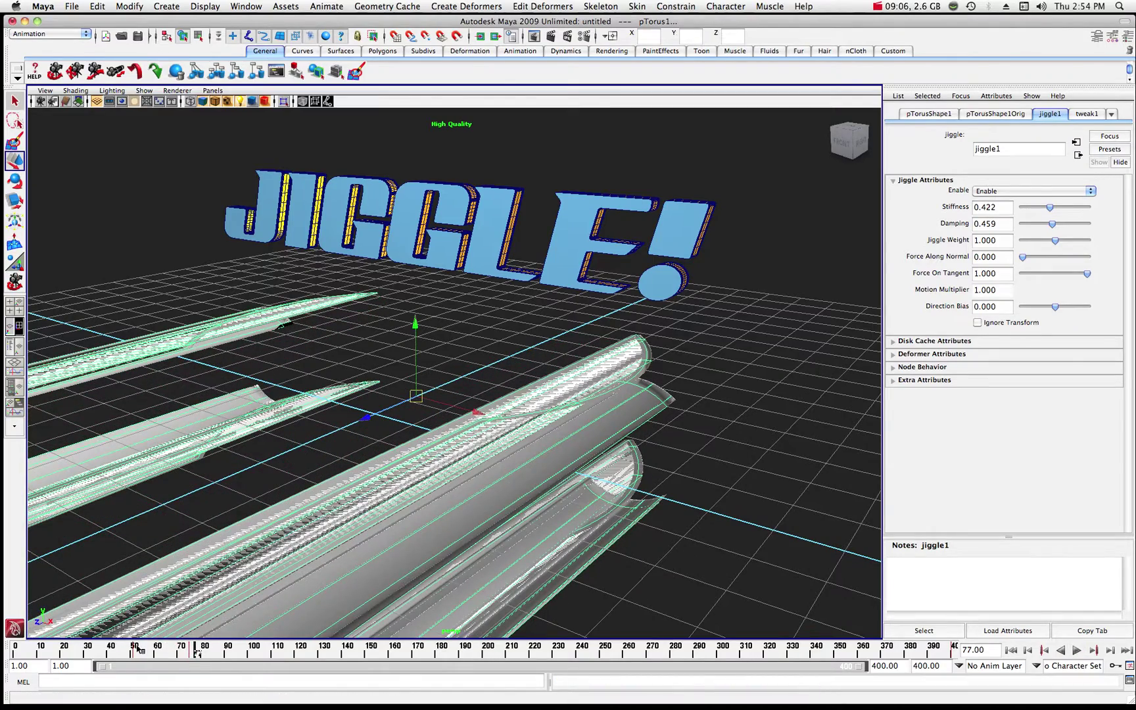
{"action": "left_click", "coordinate": [15, 649]}
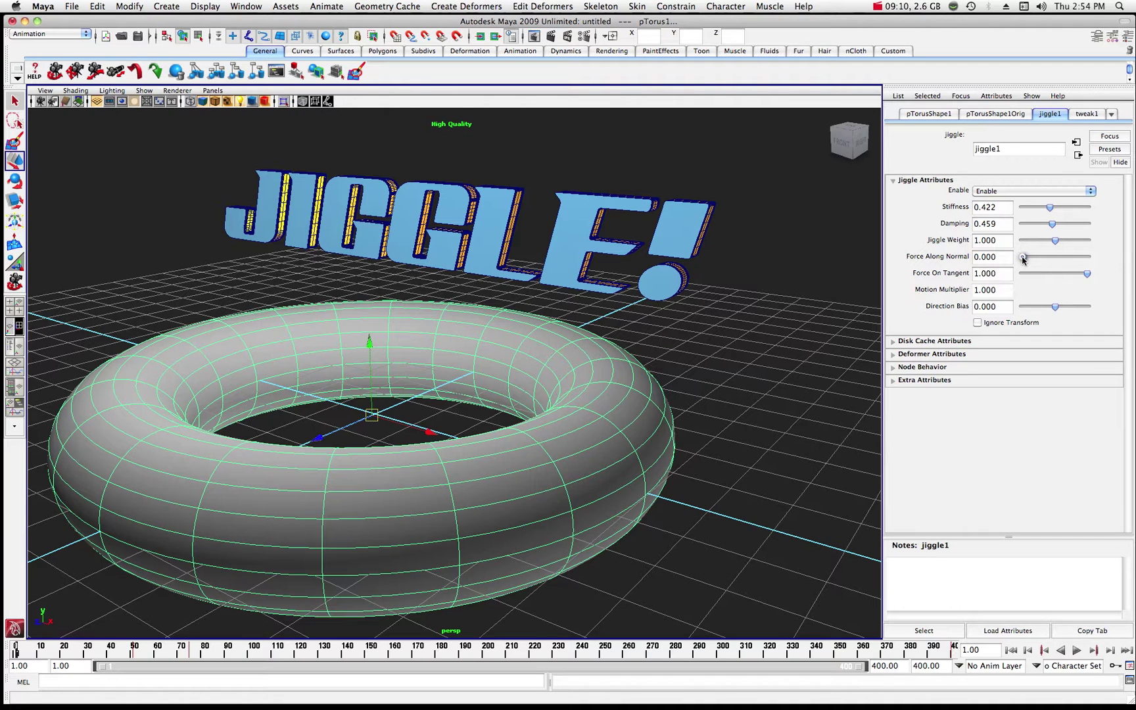
Set Force Along Normal to about 0.505, play the torus animation from frame 1 to frame 78, and return to frame 1.
{"action": "left_click_drag", "start_coordinate": [1023, 260], "coordinate": [1055, 264]}
{"action": "key", "text": "alt+v"}
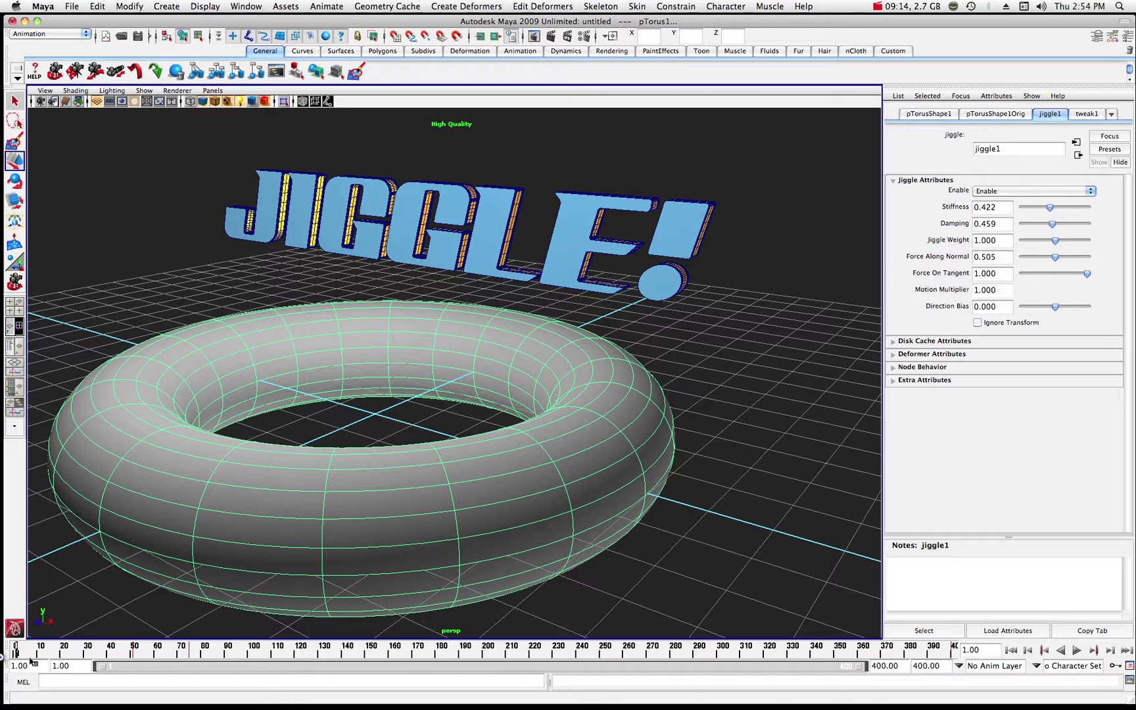
{"action": "left_click", "coordinate": [1076, 650]}
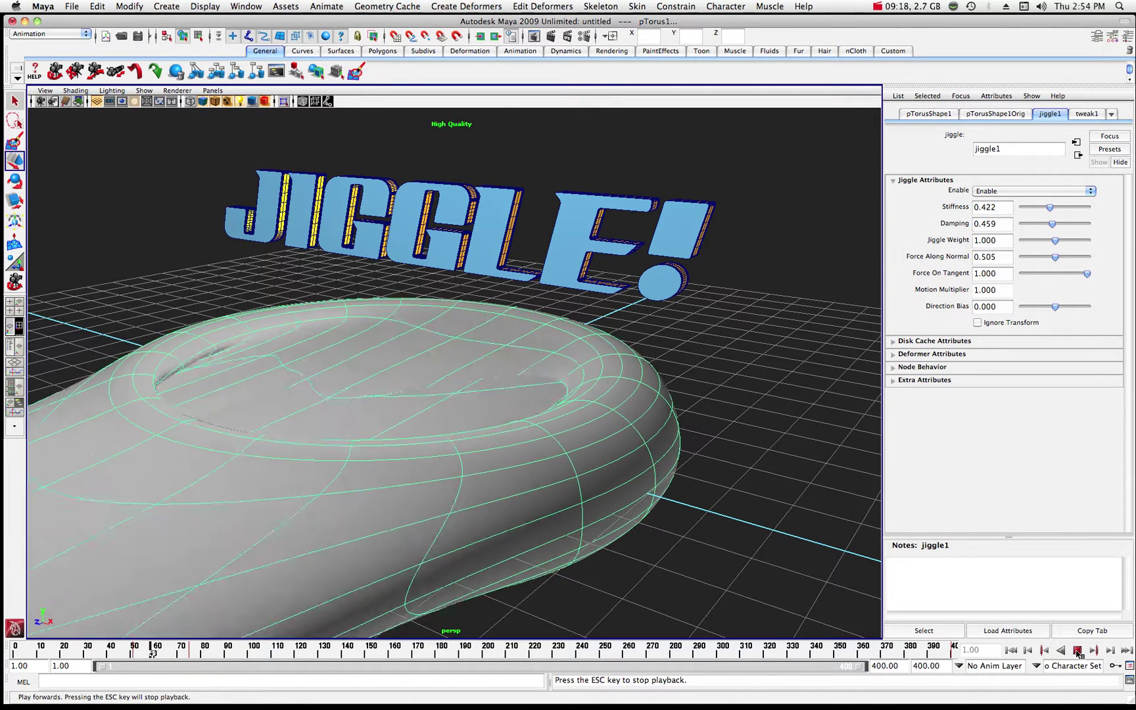
{"action": "left_click", "coordinate": [1077, 651]}
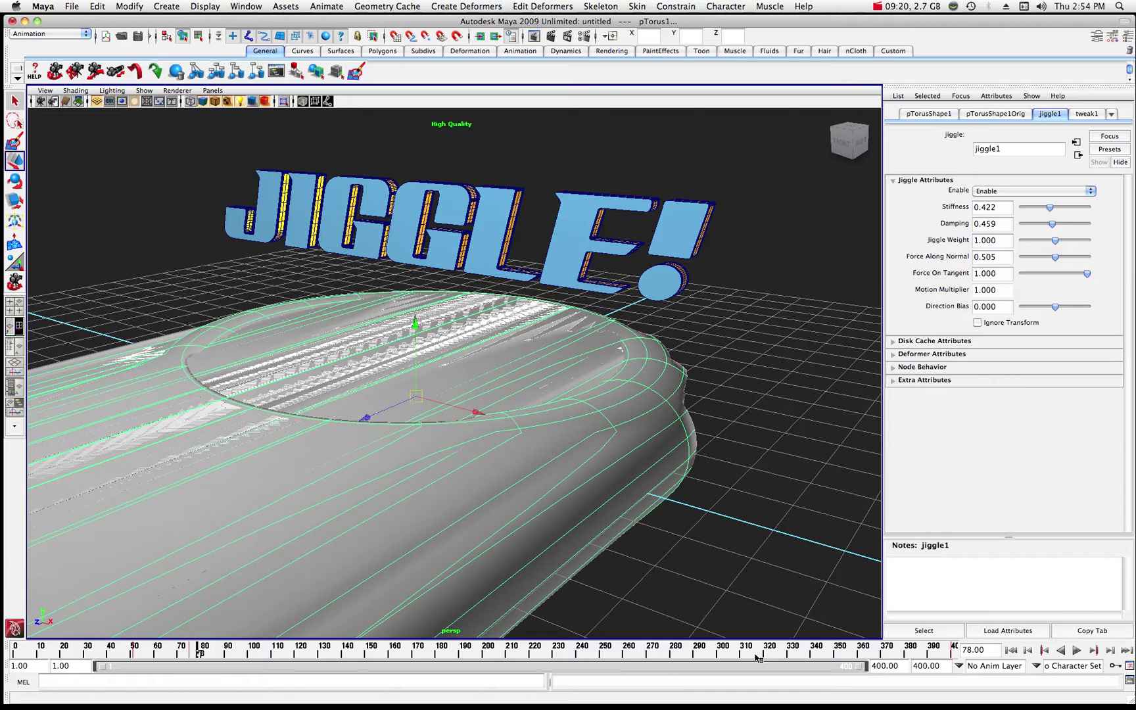
{"action": "left_click_drag", "start_coordinate": [171, 655], "coordinate": [15, 651]}
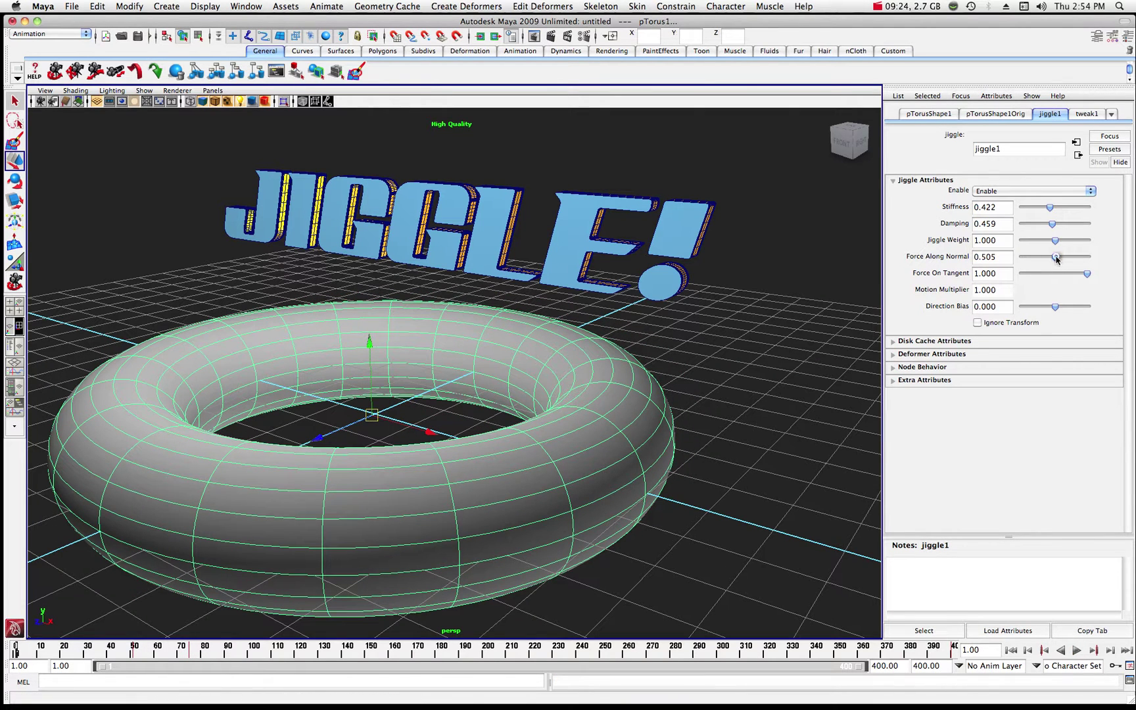
Raise Force Along Normal to about 0.908 and play the torus animation from frame 1, stopping at frame 309.
{"action": "left_click_drag", "start_coordinate": [1056, 259], "coordinate": [1082, 265]}
{"action": "key", "text": "alt+v"}
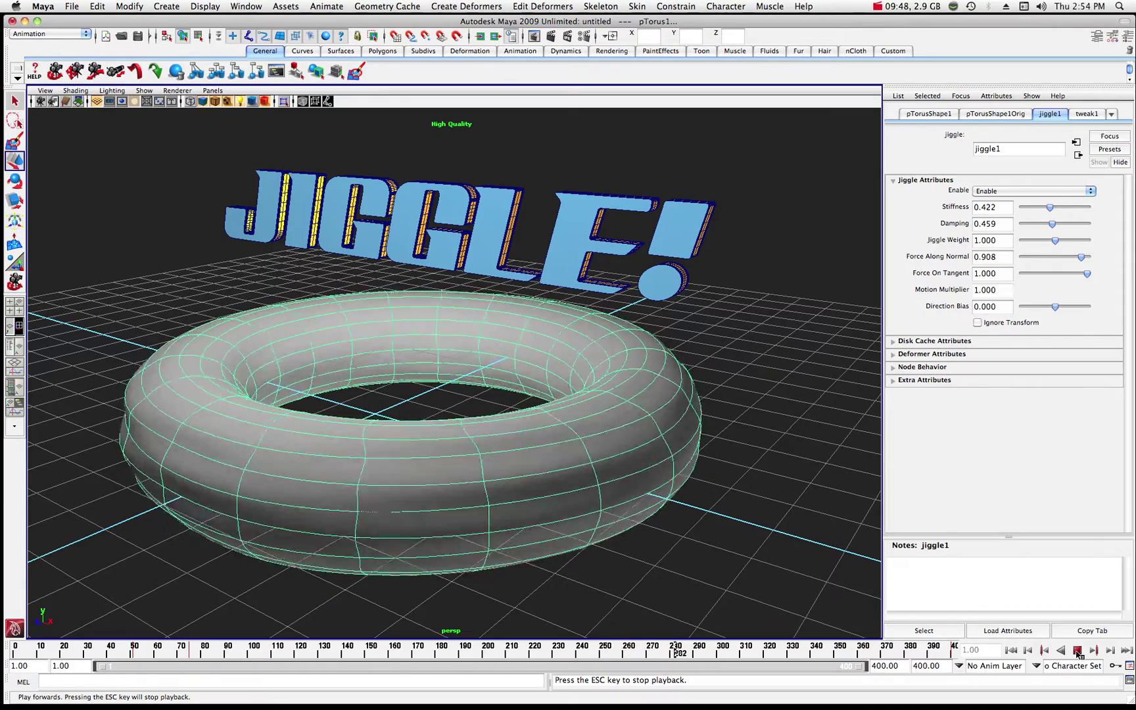
{"action": "left_click", "coordinate": [1078, 651]}
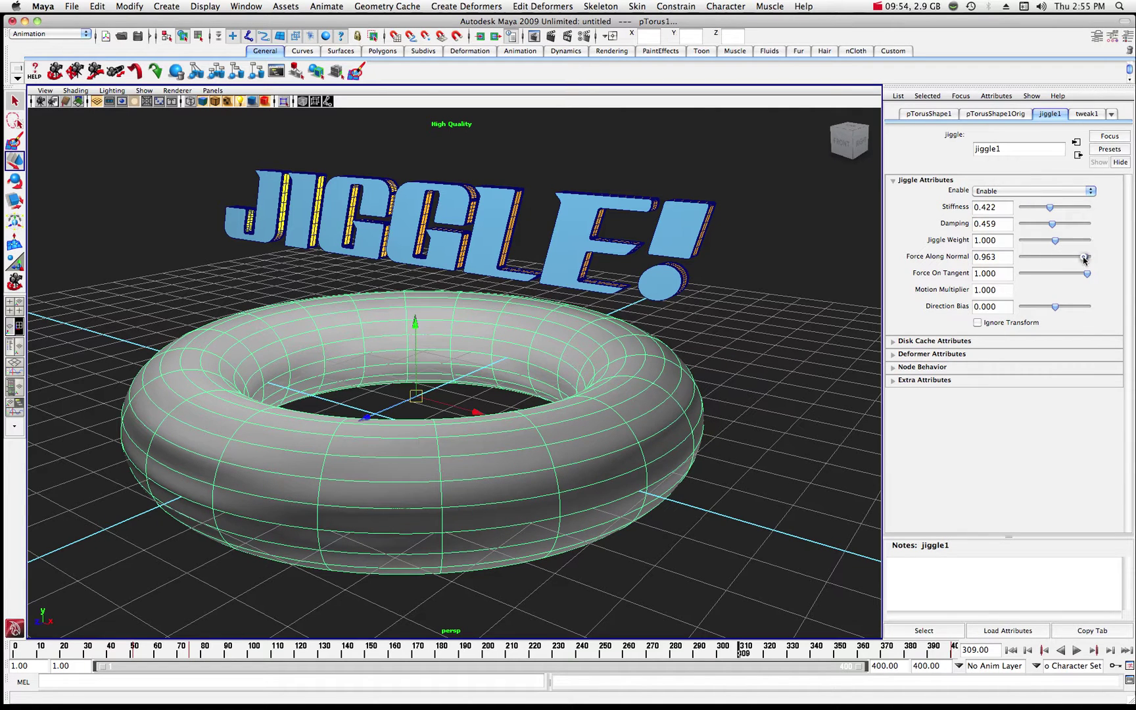
Replay from frame 1 while raising Force Along Normal to about 0.991, stop at frame 94, and return to frame 1.
{"action": "left_click_drag", "start_coordinate": [158, 649], "coordinate": [14, 651]}
{"action": "left_click", "coordinate": [1077, 650]}
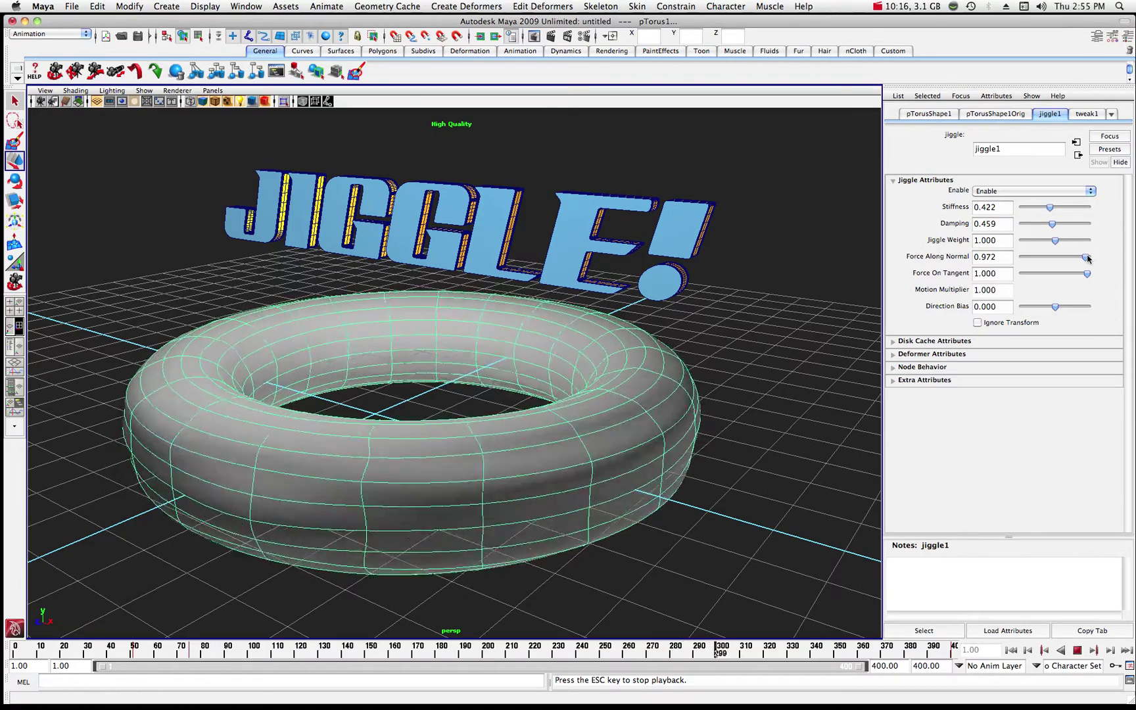
{"action": "left_click_drag", "start_coordinate": [1087, 258], "coordinate": [1088, 259]}
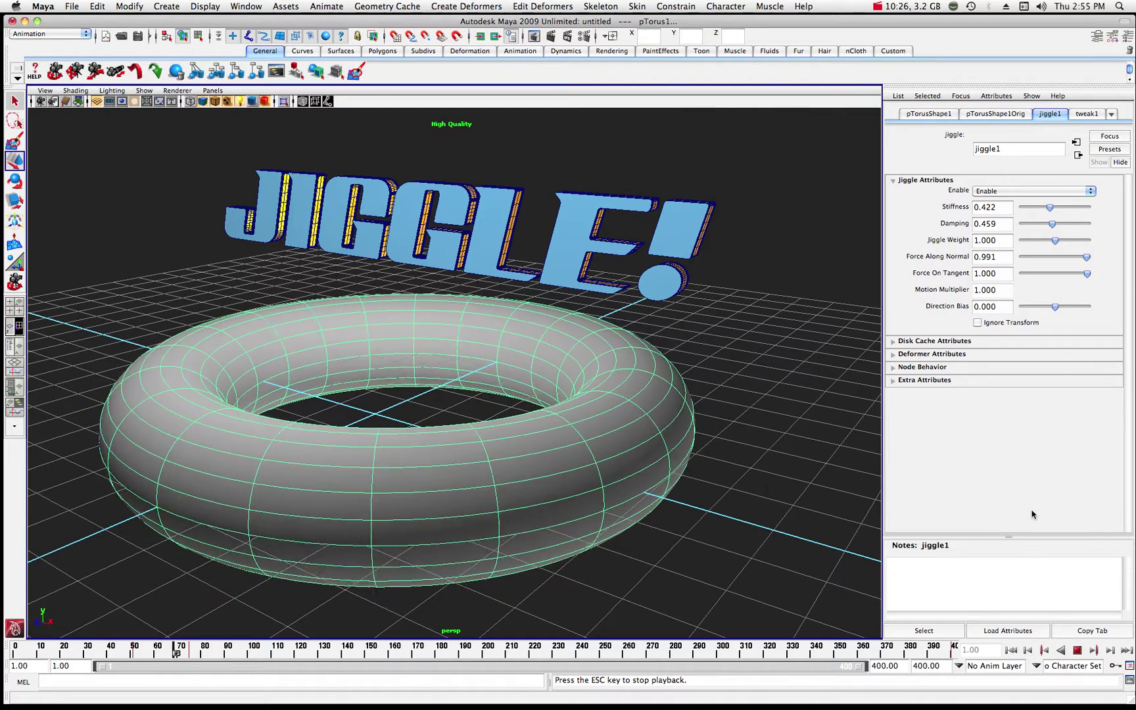
{"action": "key", "text": "Escape"}
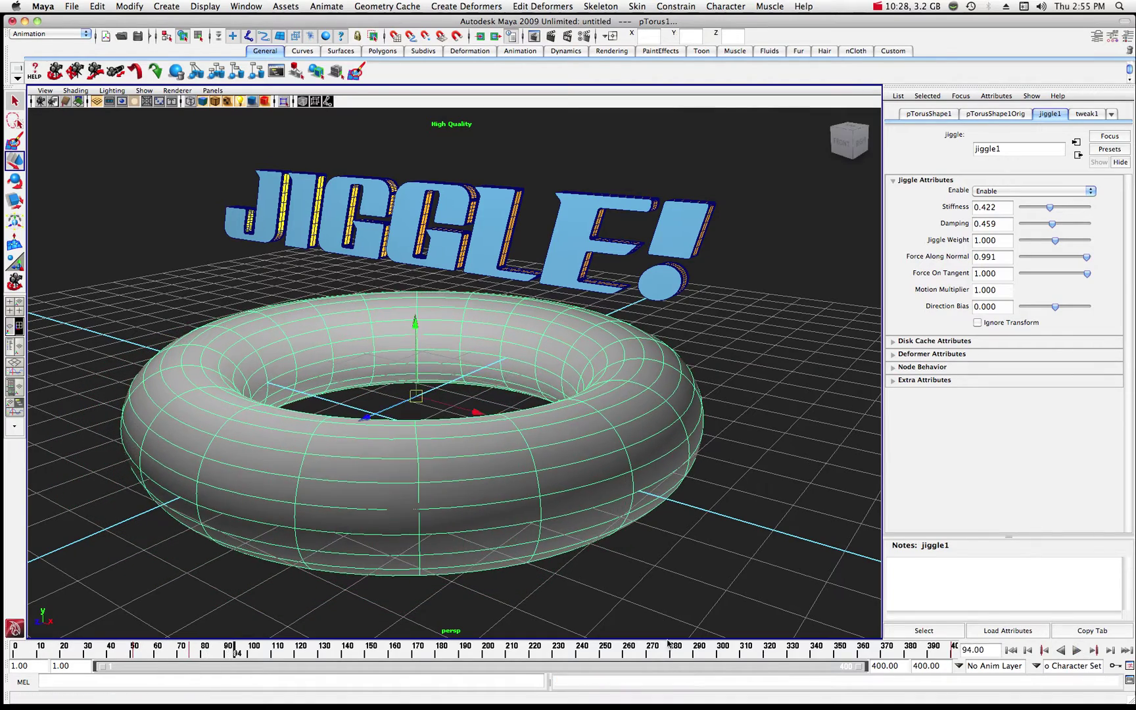
{"action": "key", "text": "alt+shift+v"}
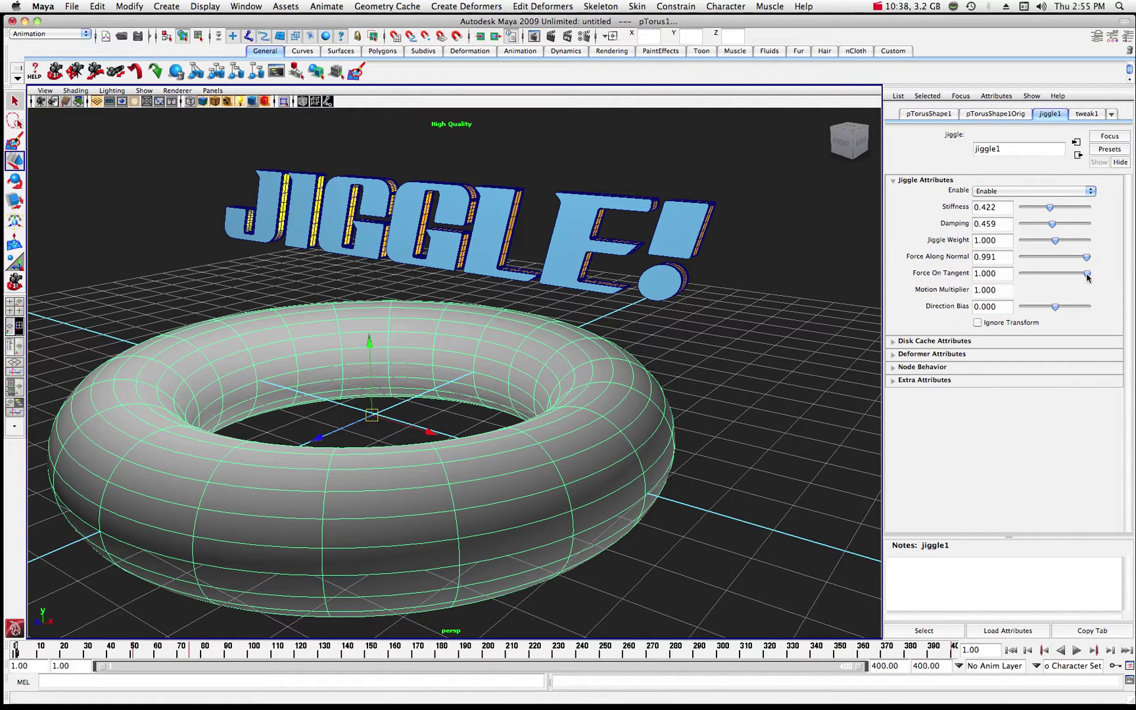
Set Force On Tangent to 0, play the torus animation from frame 1 to frame 81, and return to frame 1.
{"action": "left_click_drag", "start_coordinate": [1086, 276], "coordinate": [1016, 276]}
{"action": "left_click", "coordinate": [1077, 650]}
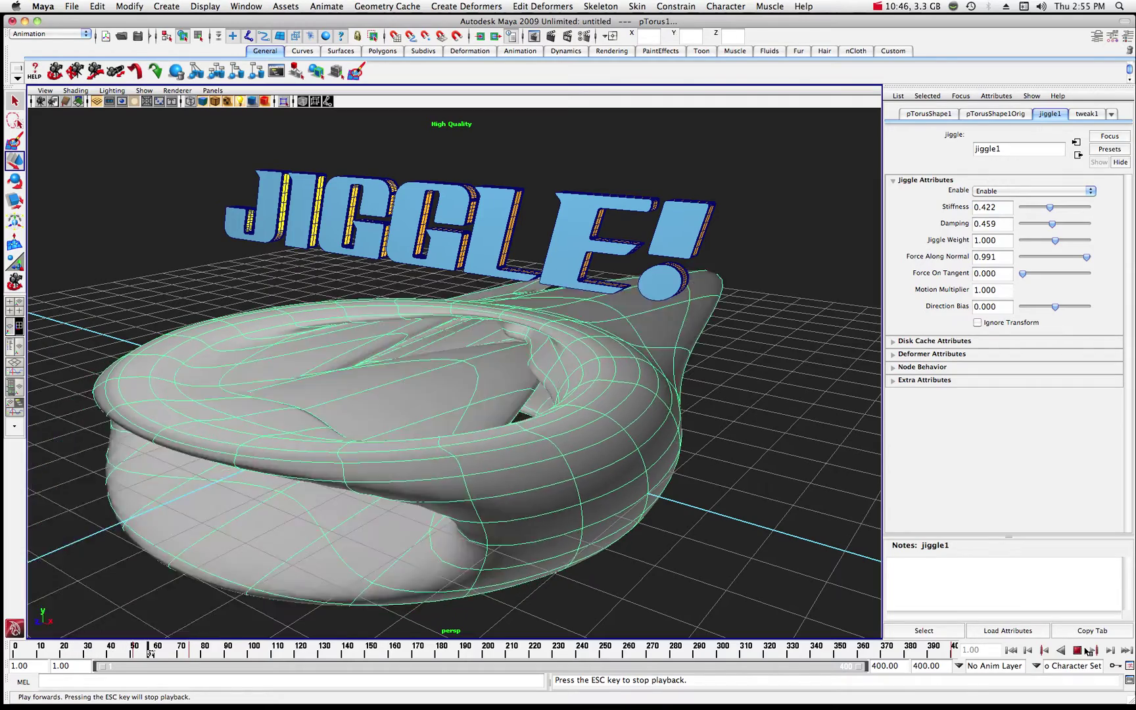
{"action": "left_click", "coordinate": [1082, 650]}
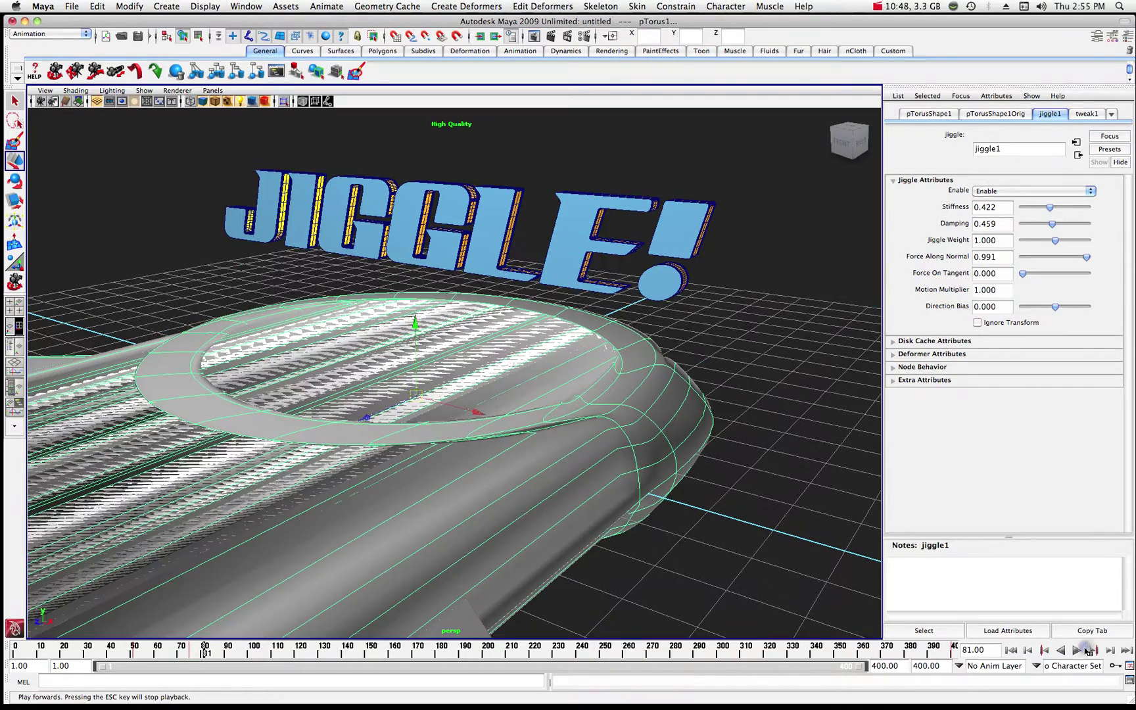
{"action": "left_click", "coordinate": [15, 650]}
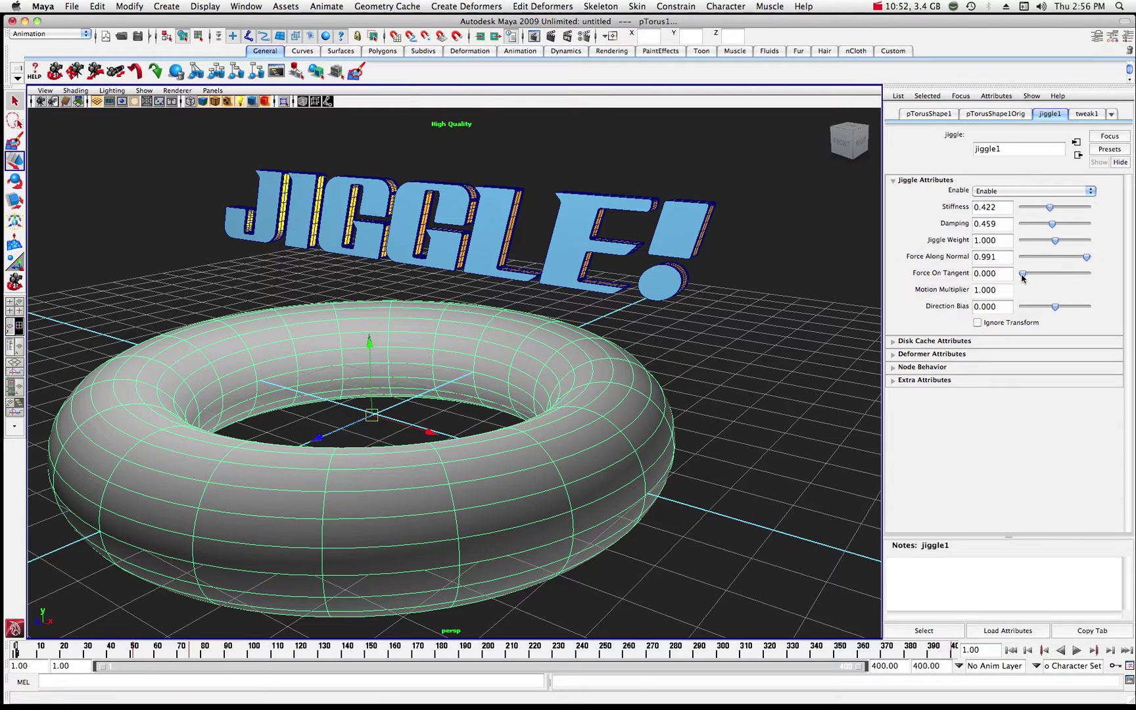
Set Force On Tangent to about 0.486, play the torus animation from frame 1 to frame 88, and return to frame 1.
{"action": "left_click_drag", "start_coordinate": [1026, 274], "coordinate": [1051, 274]}
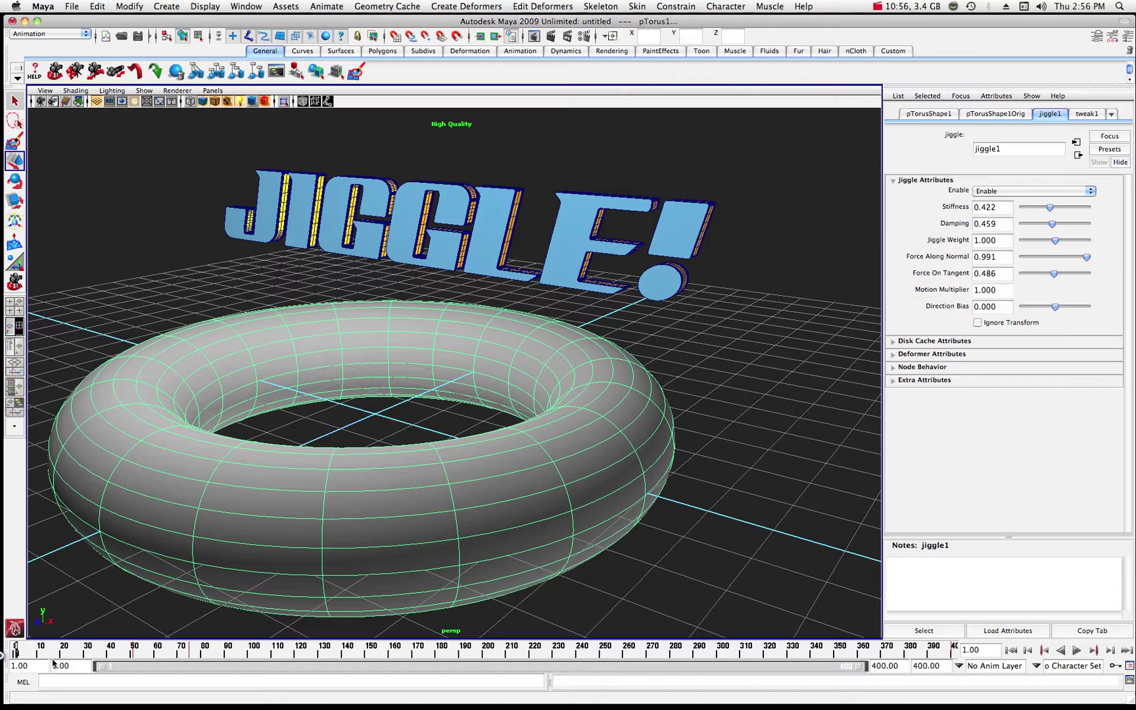
{"action": "left_click", "coordinate": [1075, 650]}
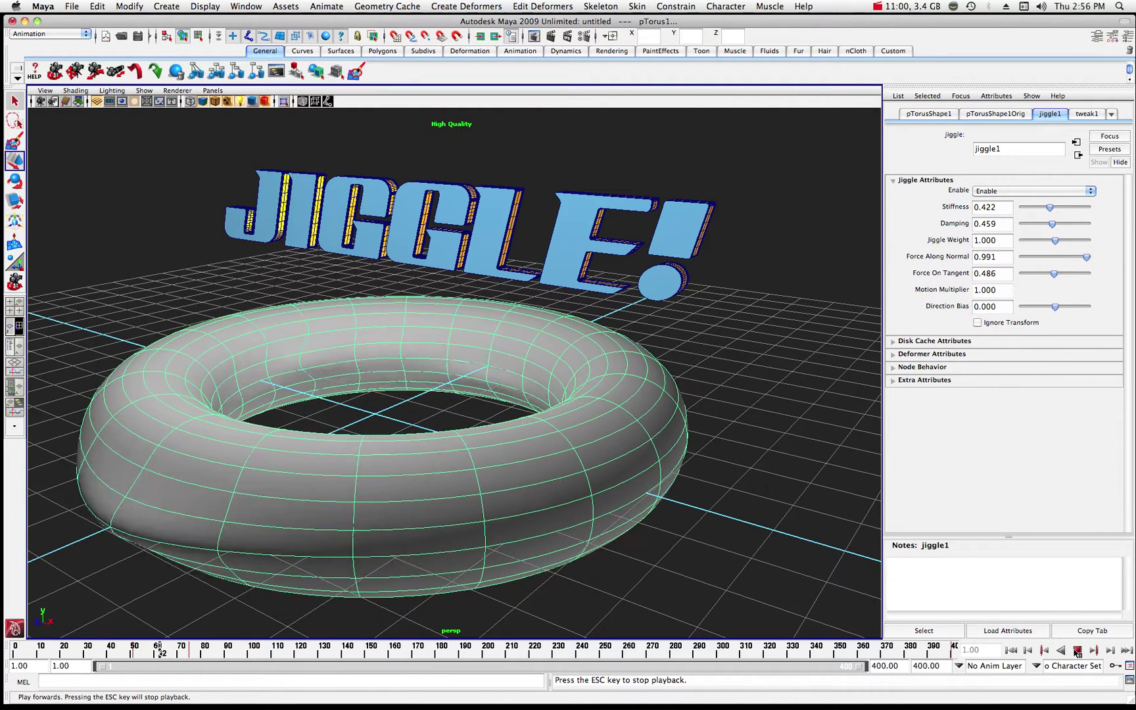
{"action": "left_click", "coordinate": [1075, 650]}
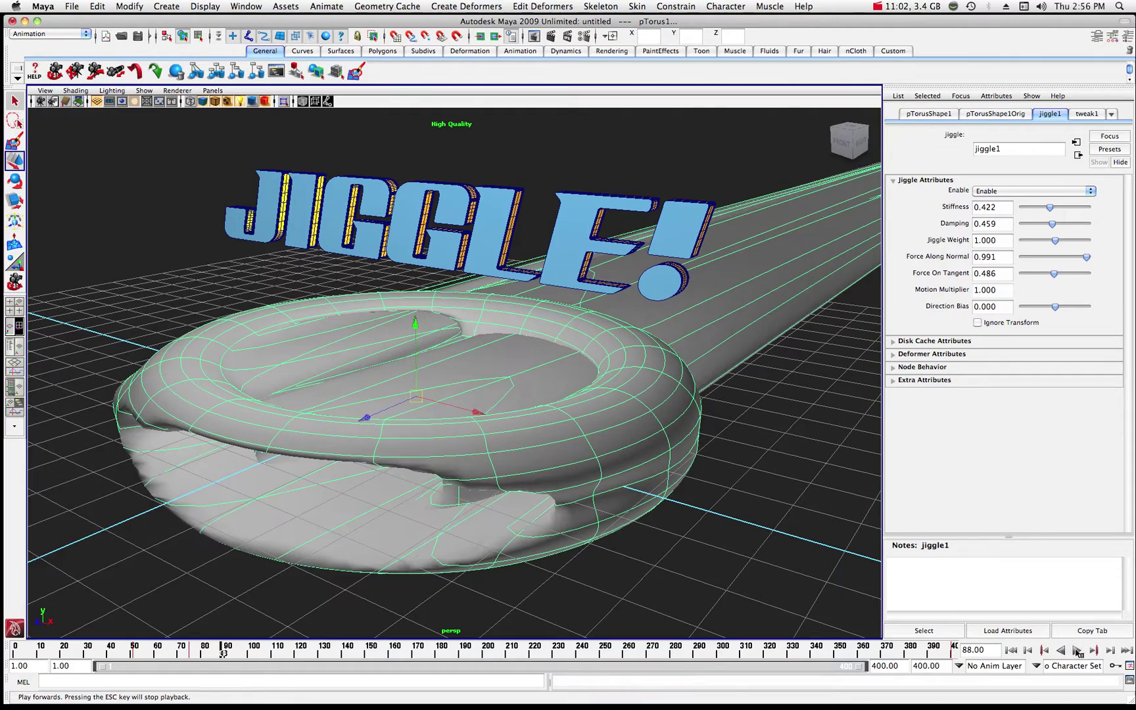
{"action": "key", "text": "alt+shift+v"}
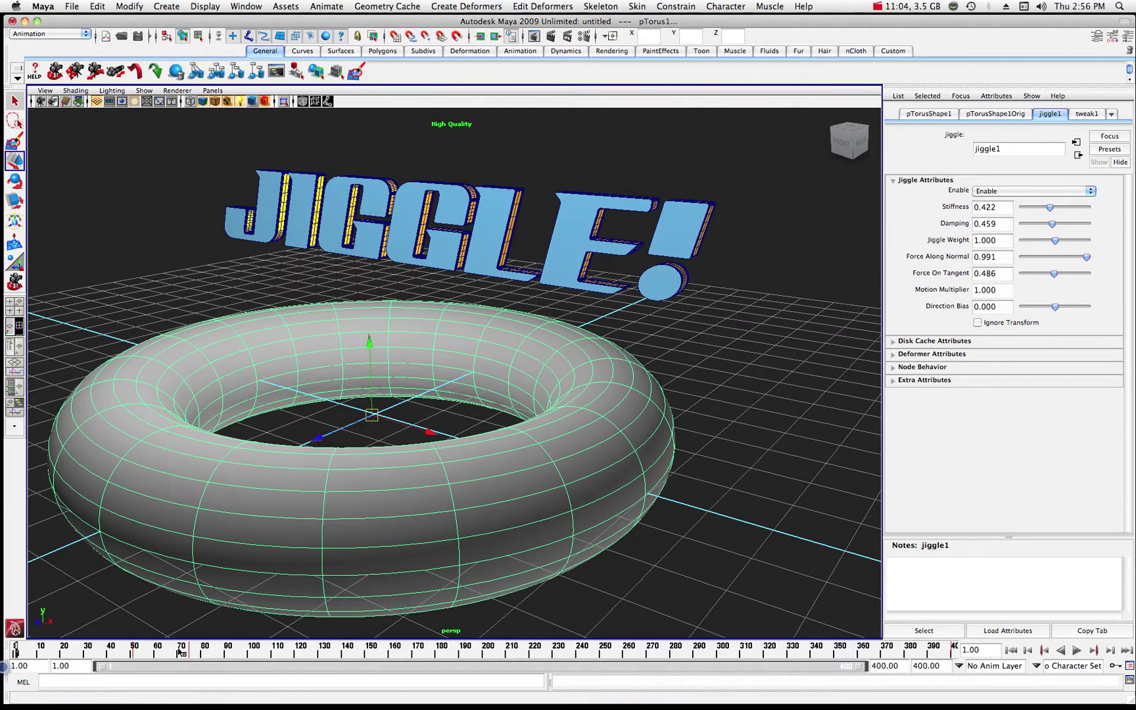
Set Force On Tangent to about 0.945, play the animation while raising it to about 0.972, and stop playback.
{"action": "left_click_drag", "start_coordinate": [1053, 276], "coordinate": [1083, 279]}
{"action": "left_click", "coordinate": [1077, 650]}
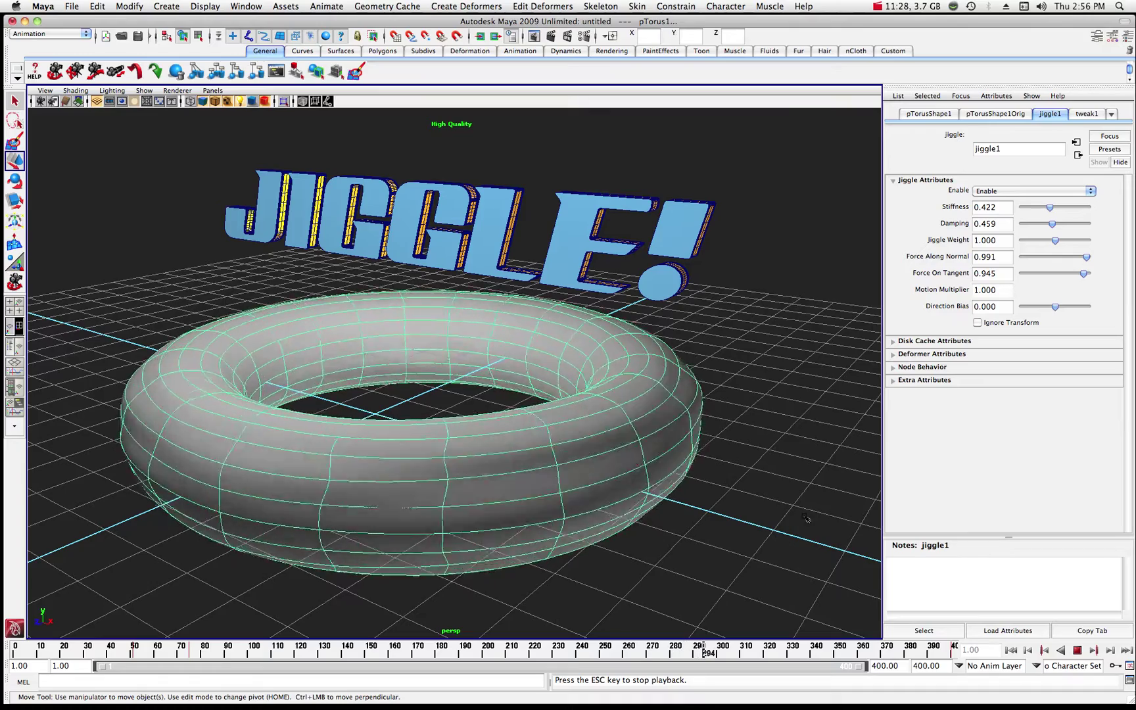
{"action": "left_click_drag", "start_coordinate": [1083, 273], "coordinate": [1086, 276]}
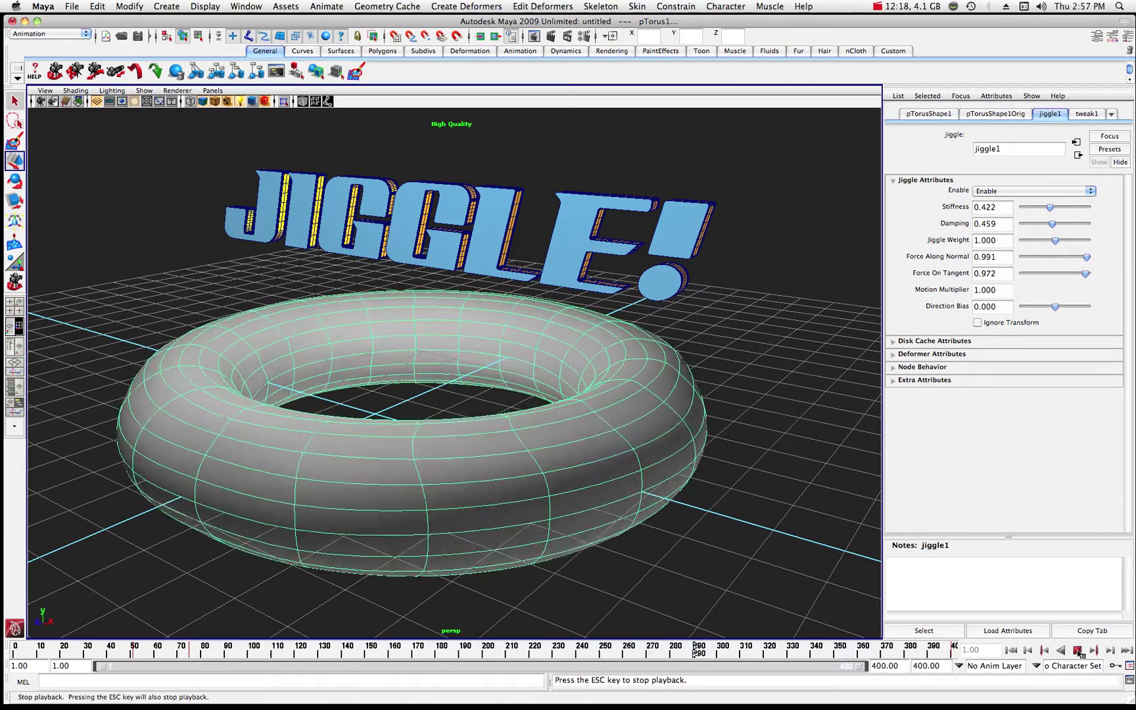
{"action": "left_click", "coordinate": [1078, 651]}
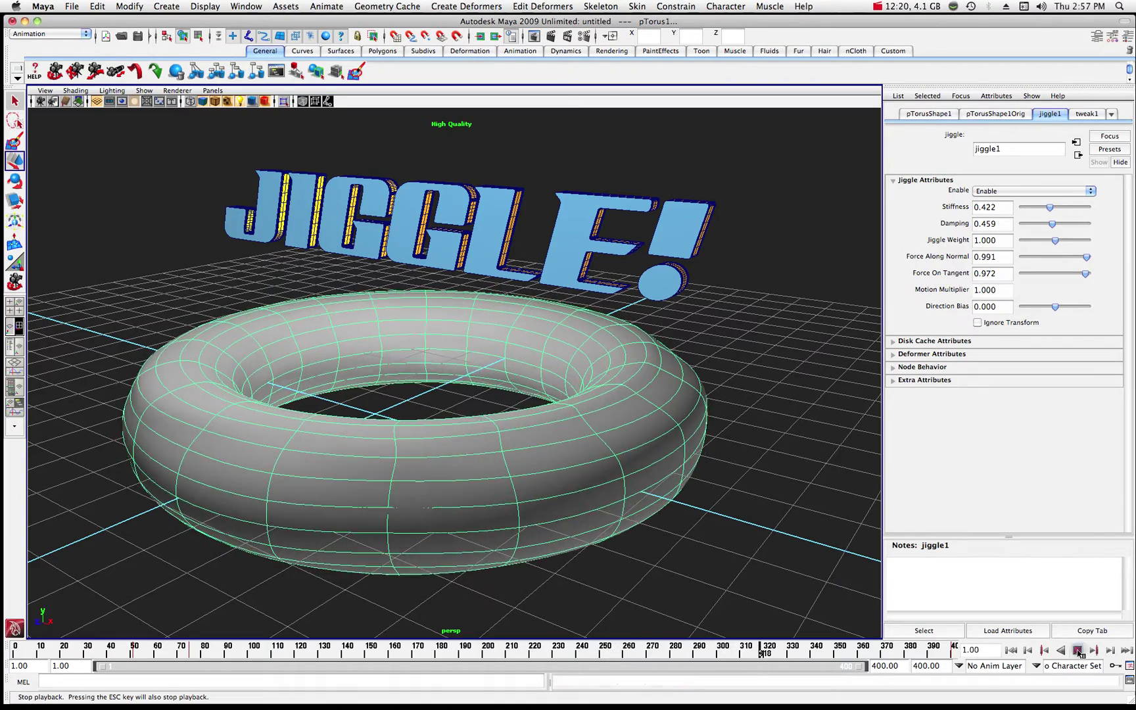